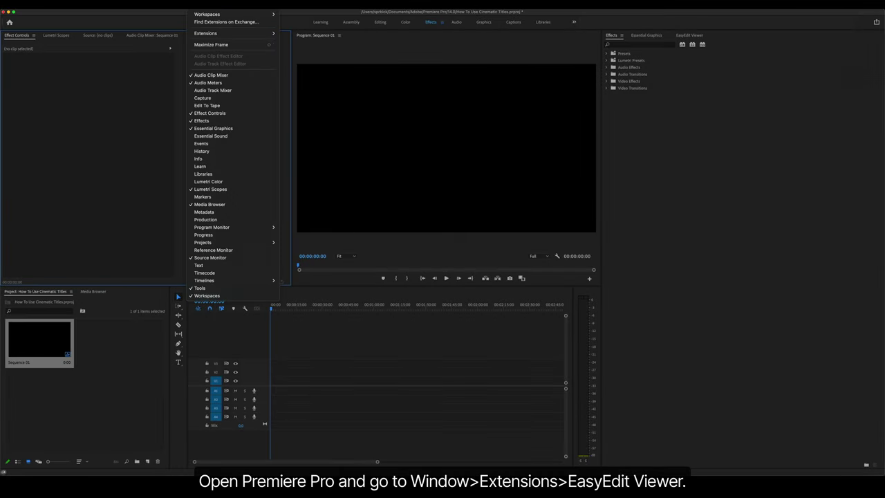
Step: Open the EasyEdit Viewer panel from Window > Extensions
mouse_move(211, 33)
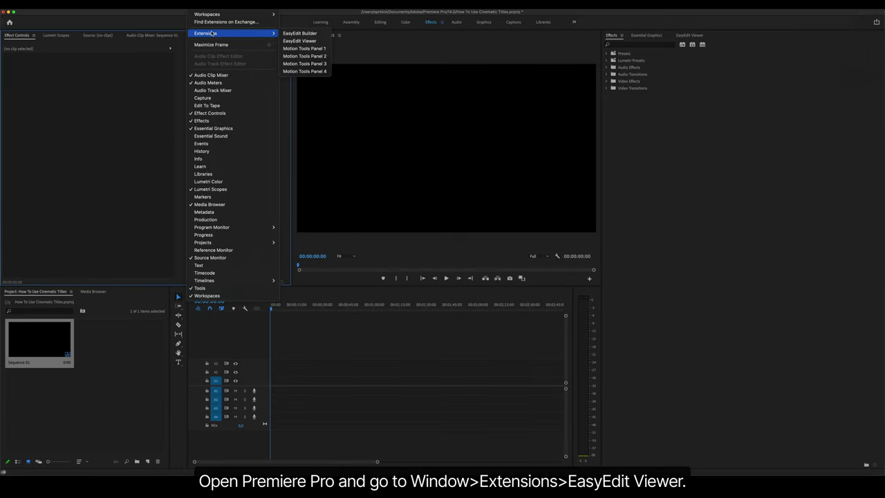
left_click(309, 42)
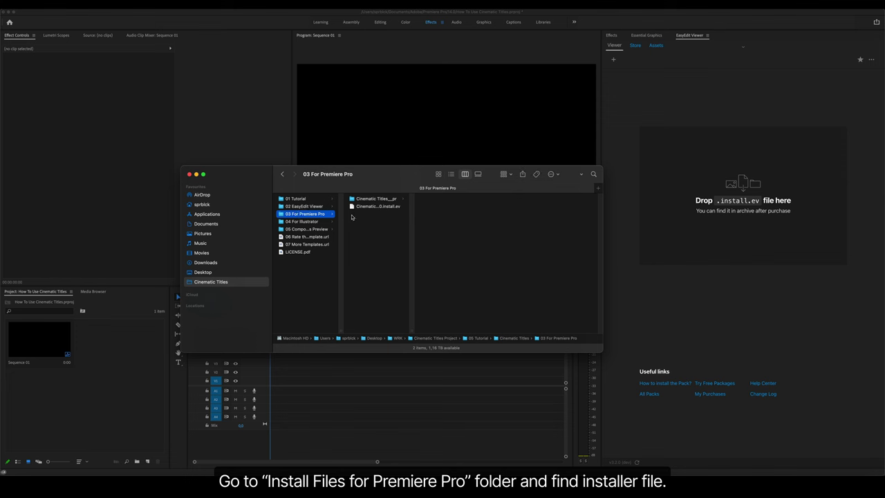
Step: Drag the Cinematic Titles .install.ev file from 03 For Premiere Pro onto the EasyEdit drop zone
left_click(362, 207)
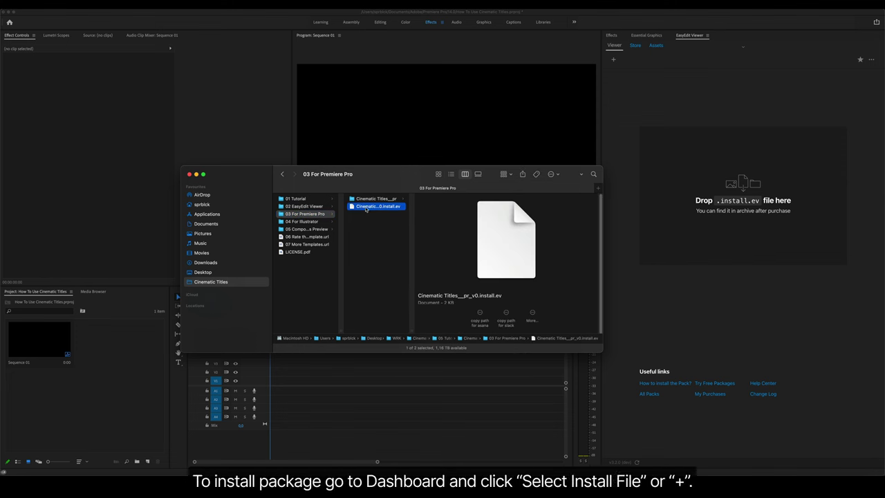
left_click_drag(365, 209, 725, 266)
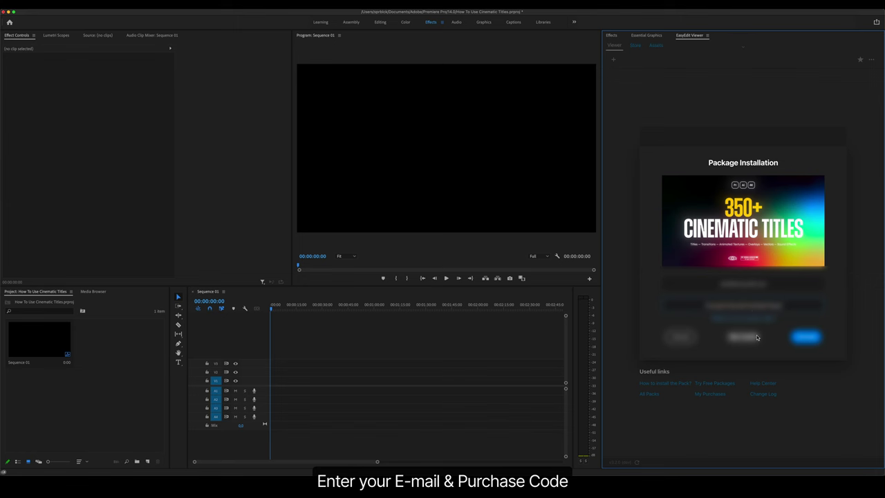
Step: Install the Cinematic Titles Pr package and scroll through its newly added presets
left_click(744, 337)
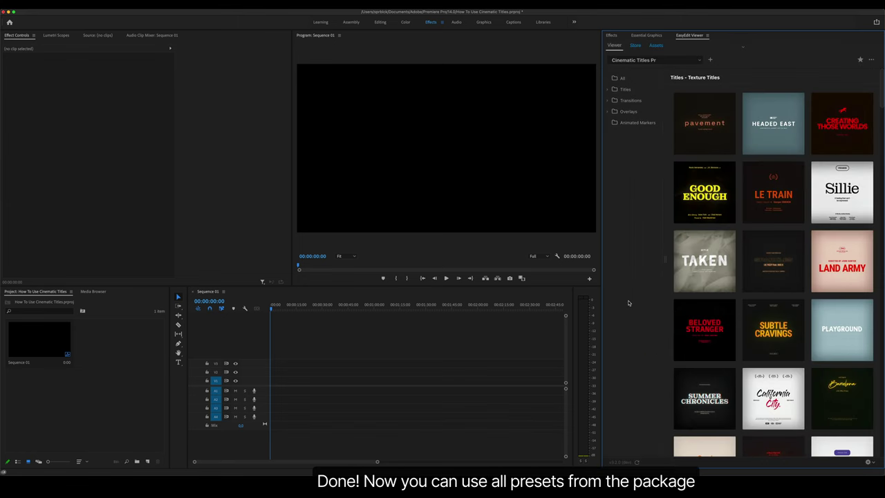
scroll(666, 333, "down", 5)
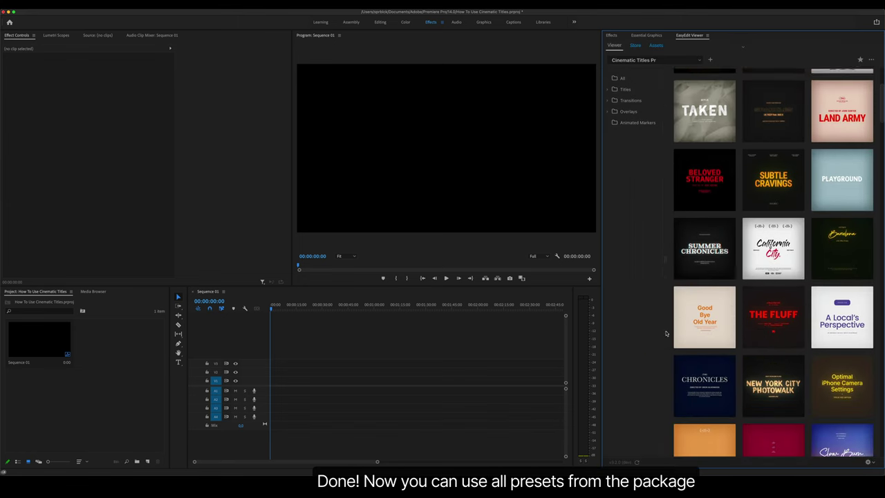
scroll(665, 333, "down", 3)
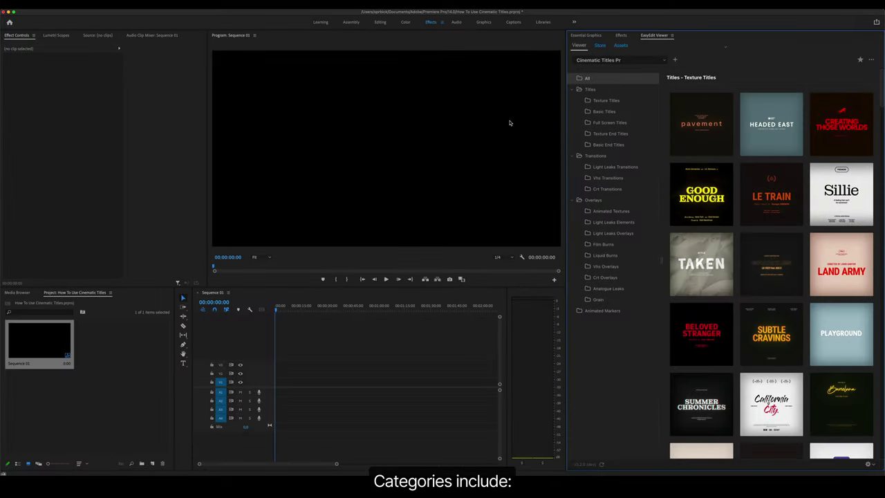
Step: Browse the Texture, Basic, Full Screen, Texture End and Basic End Titles categories, then Transitions
left_click(590, 101)
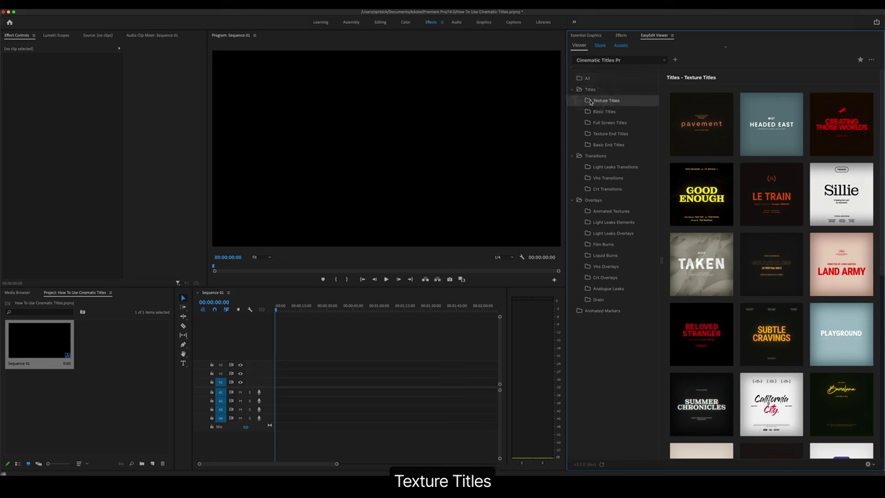
left_click(604, 112)
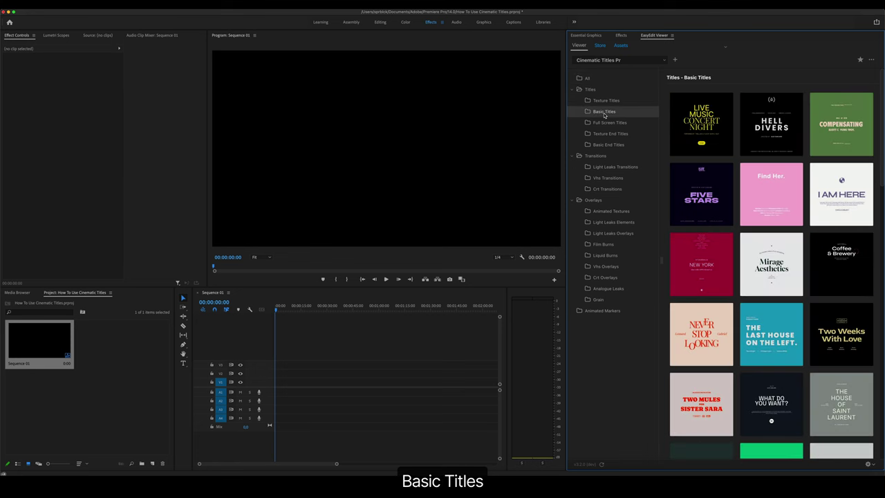
left_click(609, 123)
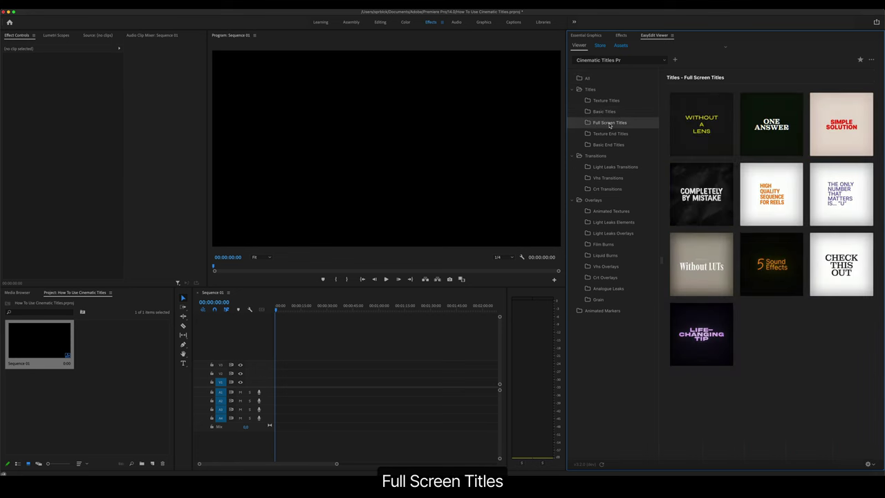
left_click(611, 134)
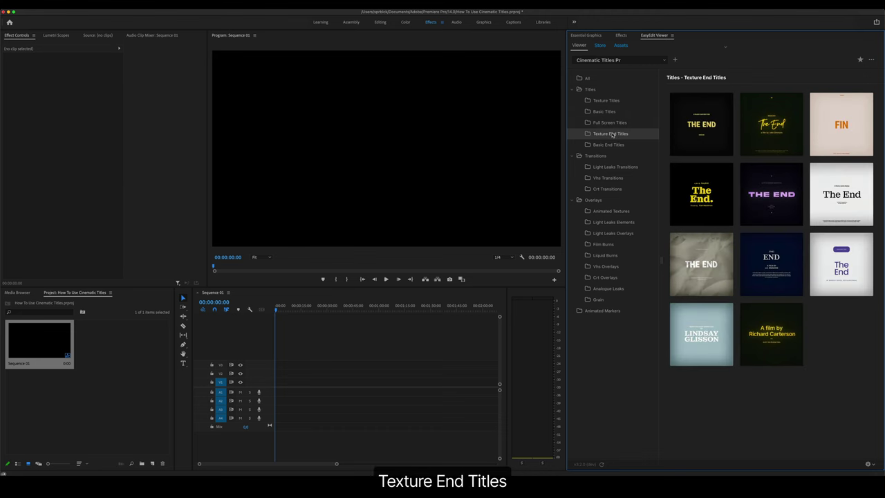
left_click(616, 145)
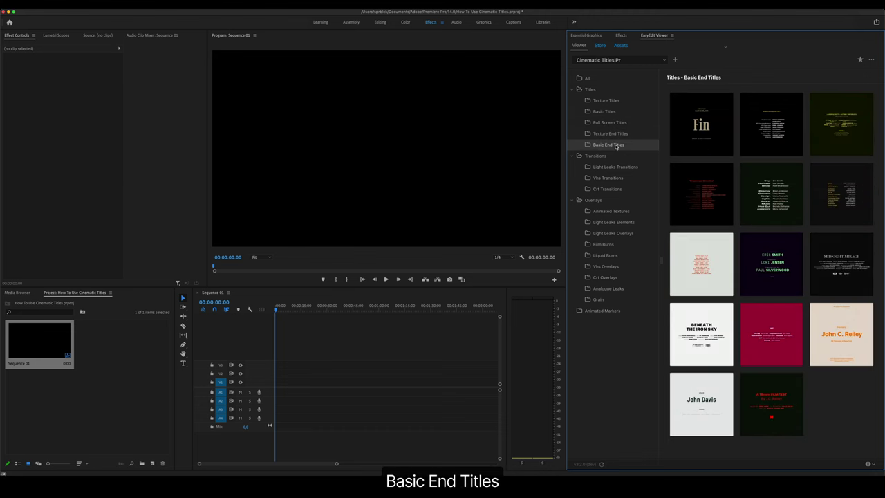
left_click(618, 156)
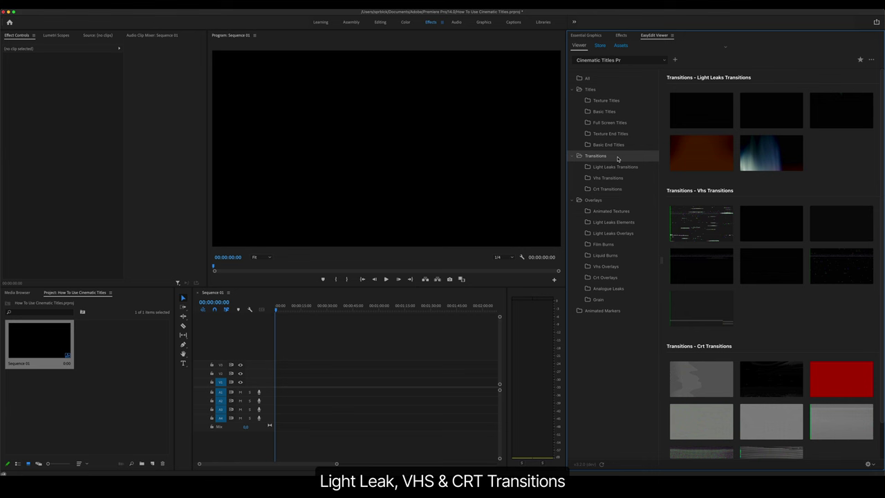
Step: Browse the overlay categories from Animated Textures through Grain, ending on Animated Markers
left_click(625, 211)
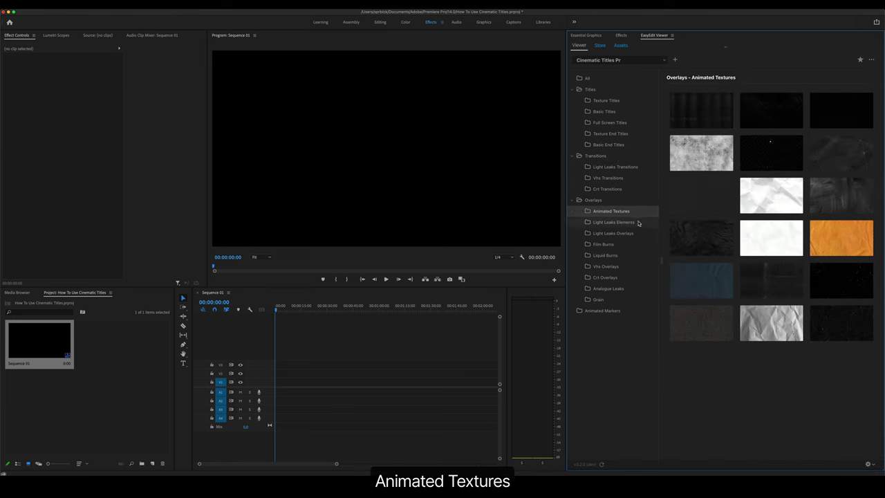
left_click(638, 223)
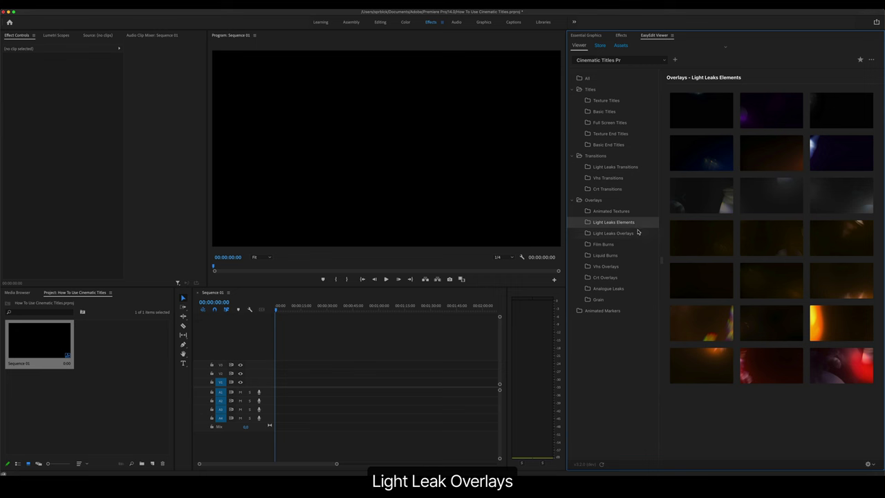
left_click(639, 237)
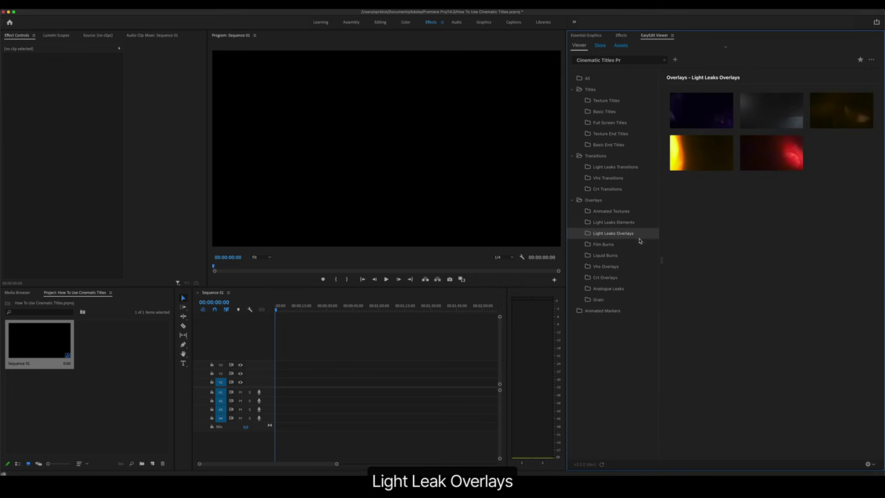
left_click(639, 244)
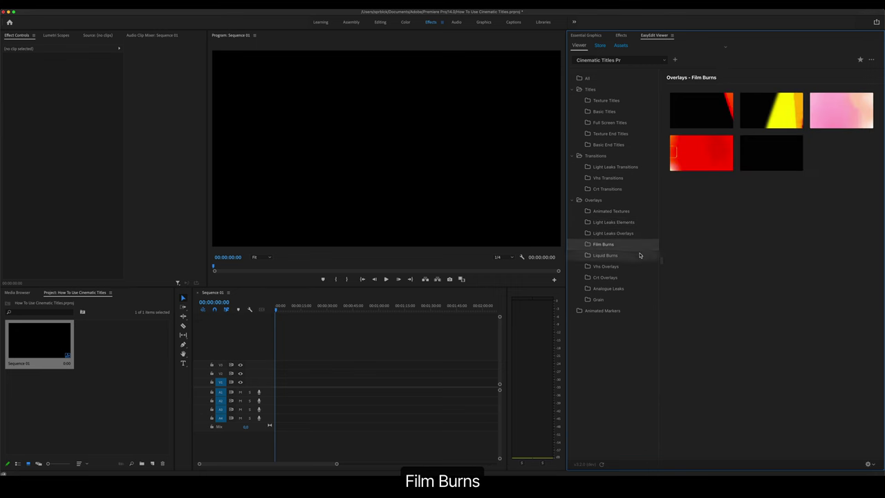
left_click(639, 255)
left_click(640, 265)
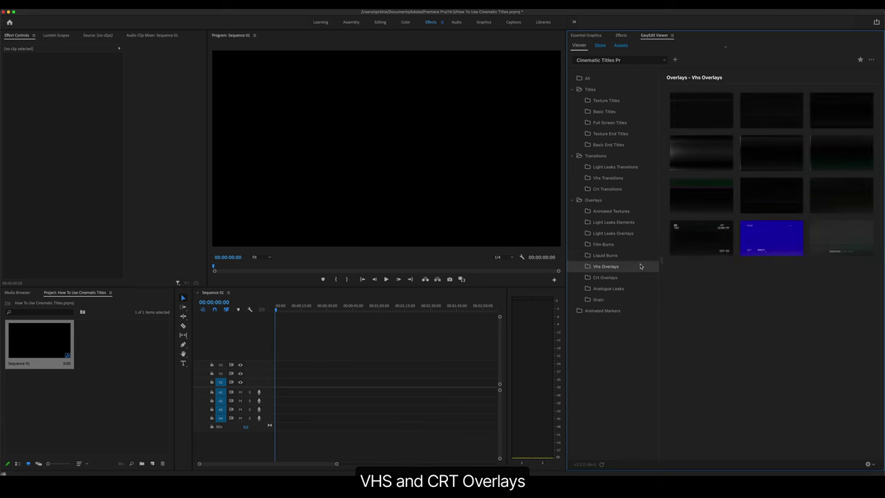
left_click(641, 278)
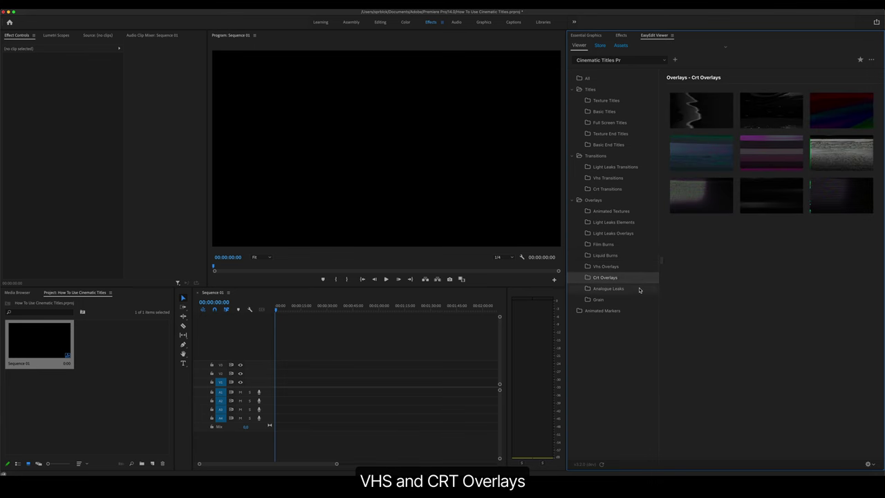
left_click(639, 289)
left_click(638, 300)
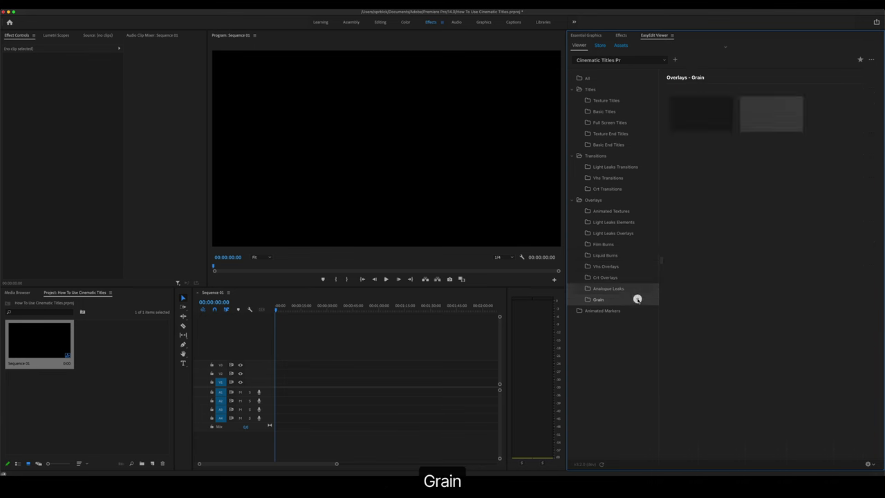
left_click(638, 310)
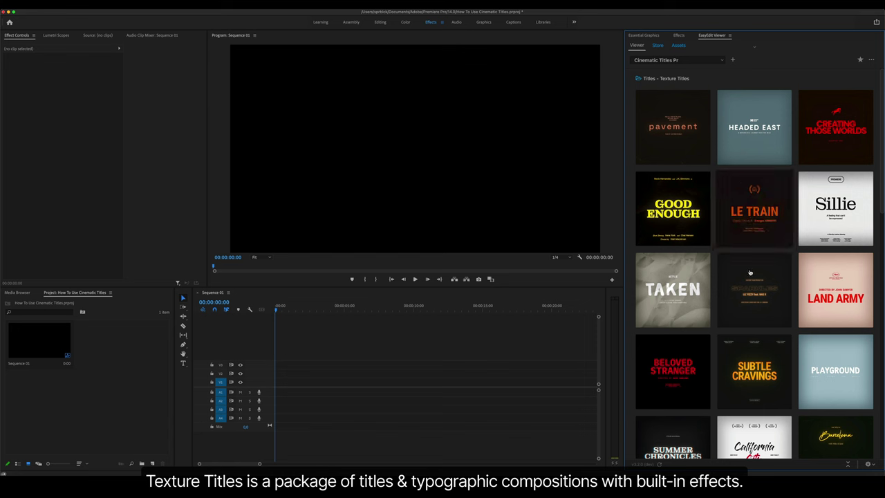
Step: Place the Optimal iPhone Camera Settings title and jump to a frame where it shows
scroll(675, 294, "down", 5)
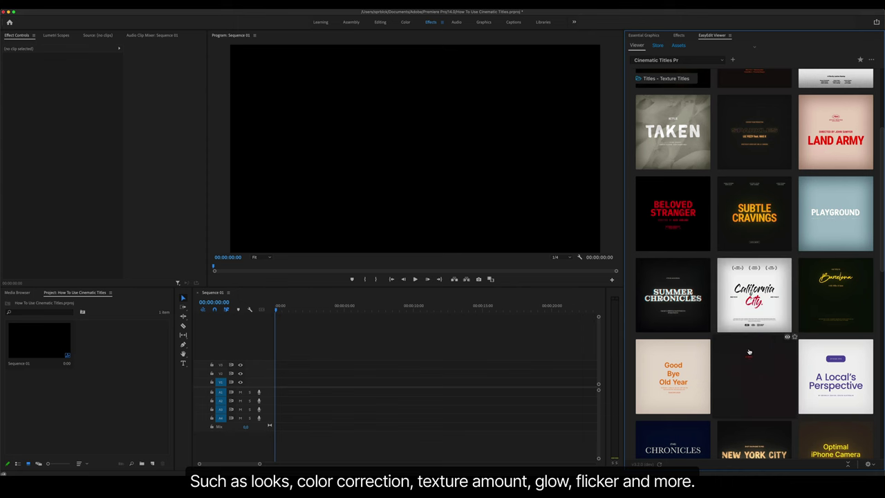
scroll(752, 349, "down", 2)
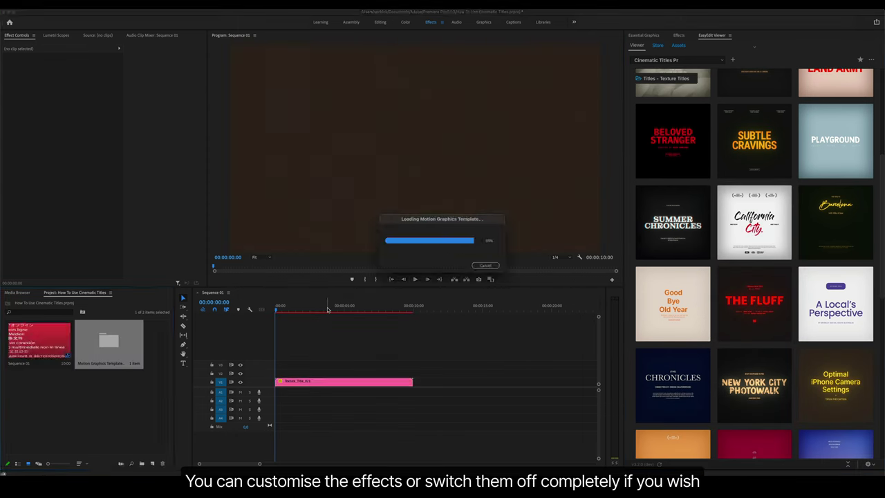
left_click(327, 306)
Step: In Essential Graphics MAIN CONFIG, uncheck Glow, set Opacity BG to 0, raise Opacity Texture 2 to about 65
left_click(643, 34)
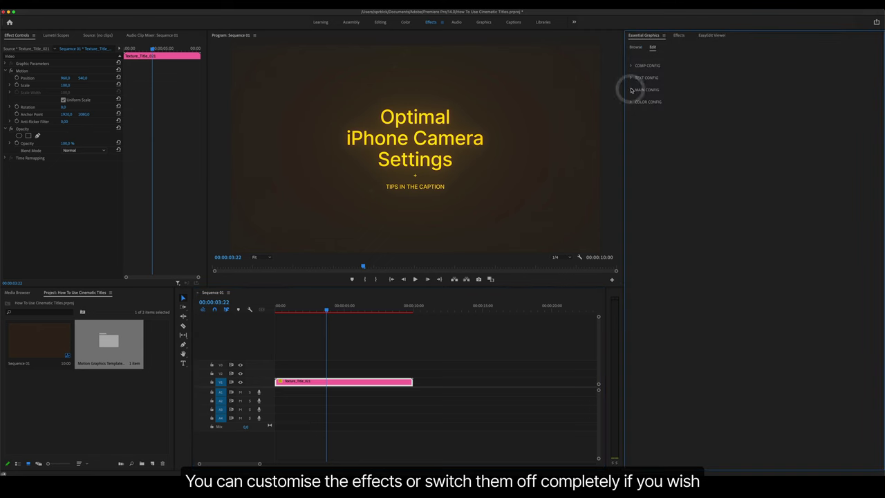
left_click(631, 89)
left_click(636, 209)
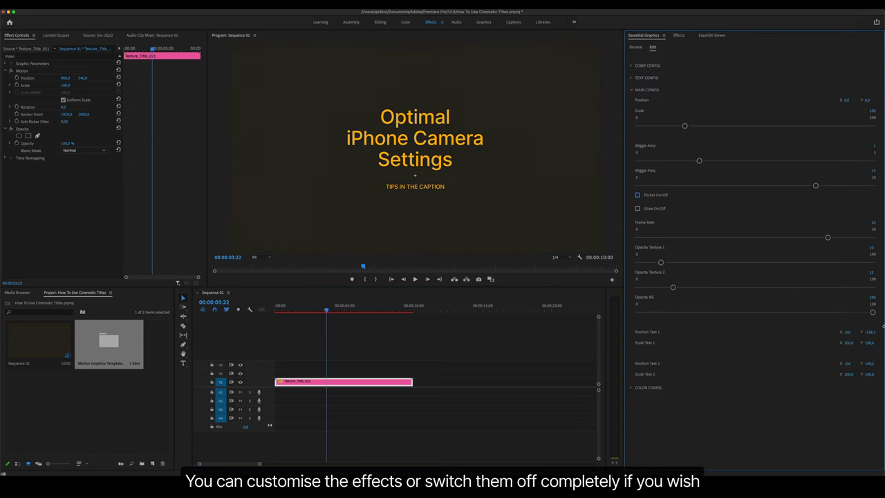
left_click_drag(872, 311, 637, 312)
left_click_drag(672, 286, 785, 287)
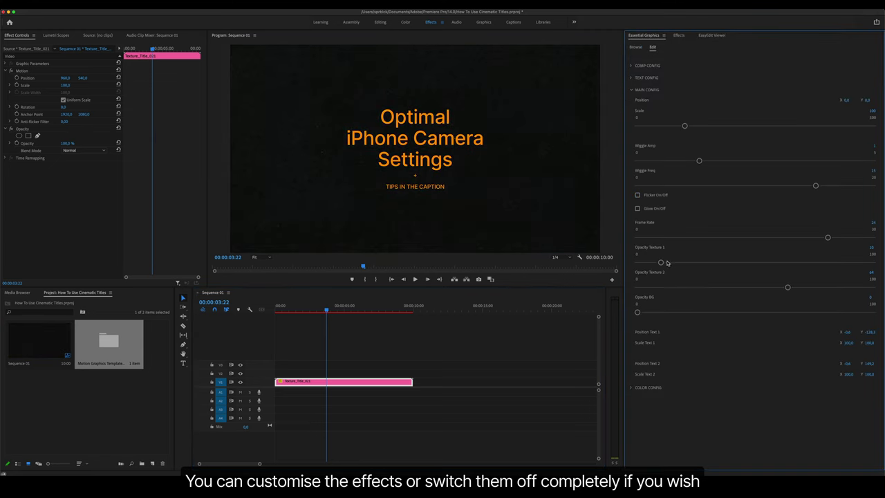
left_click_drag(661, 263, 585, 256)
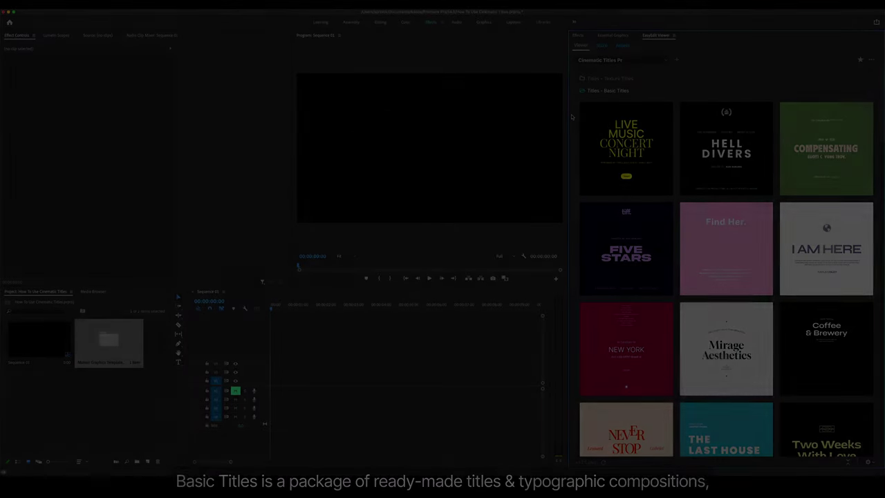
Step: Scroll past the Full Screen Titles templates down to the Texture End Titles presets
mouse_move(631, 141)
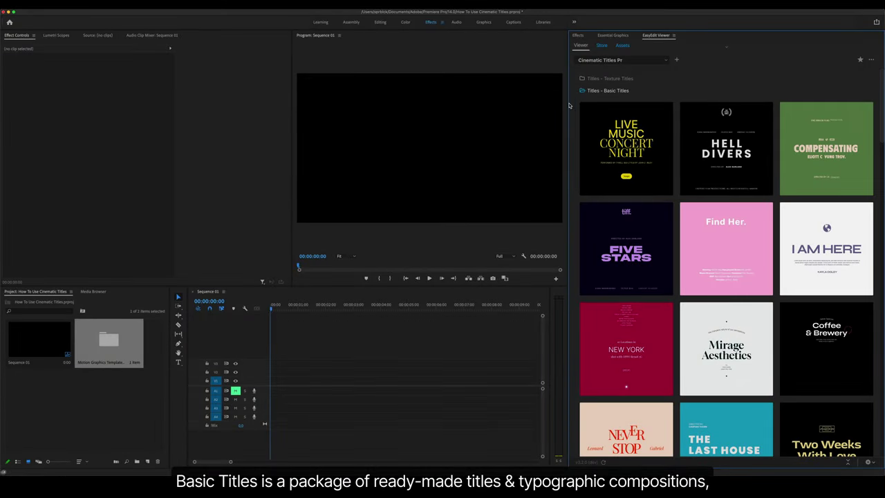
scroll(569, 105, "down", 5)
scroll(570, 105, "down", 4)
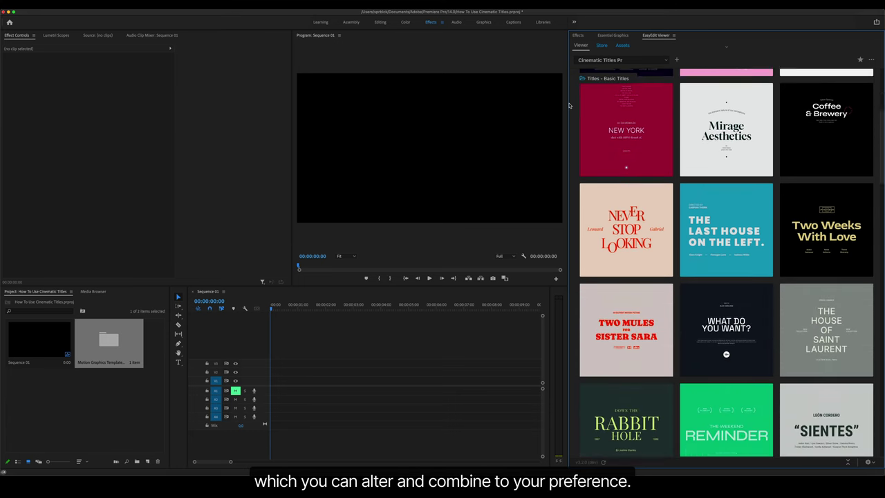
mouse_move(642, 189)
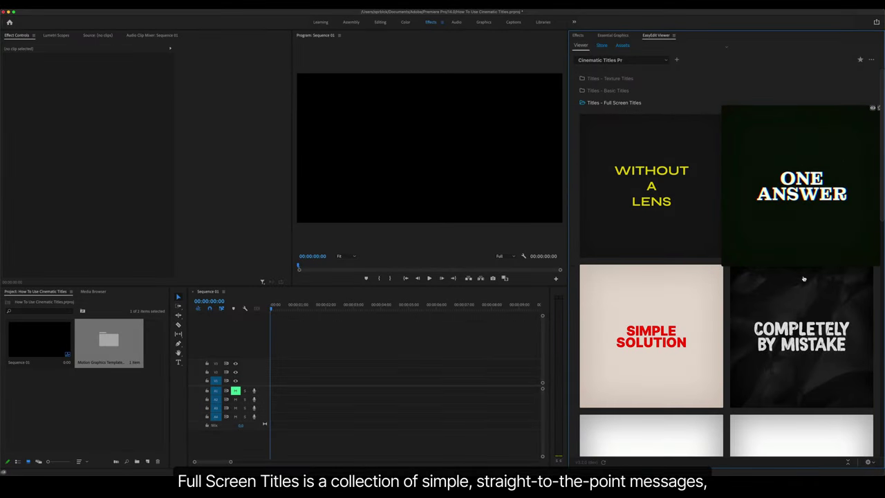
mouse_move(656, 338)
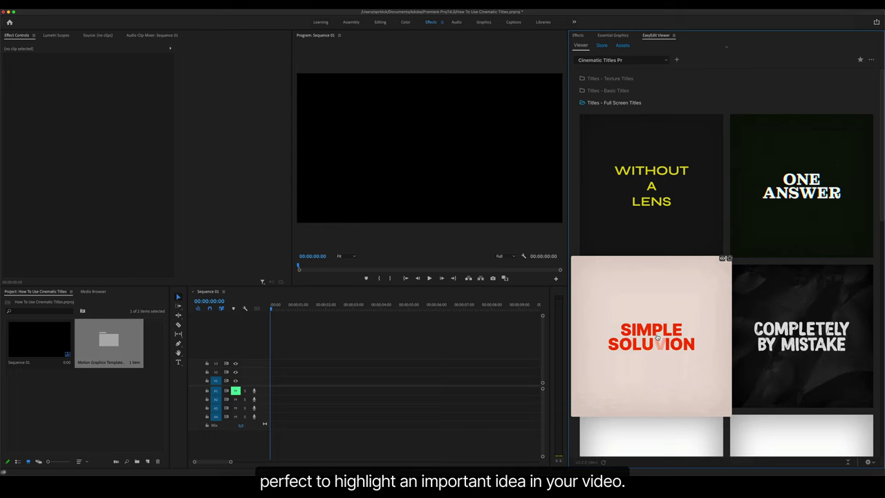
scroll(570, 238, "down", 5)
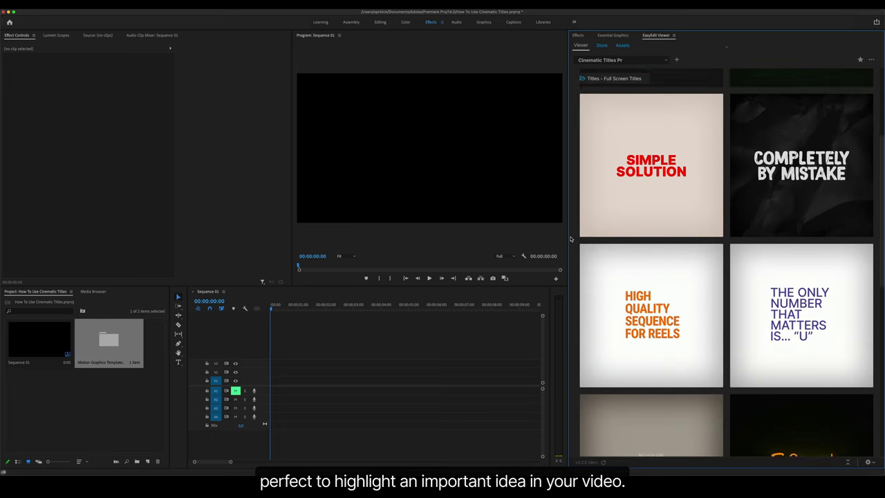
mouse_move(631, 303)
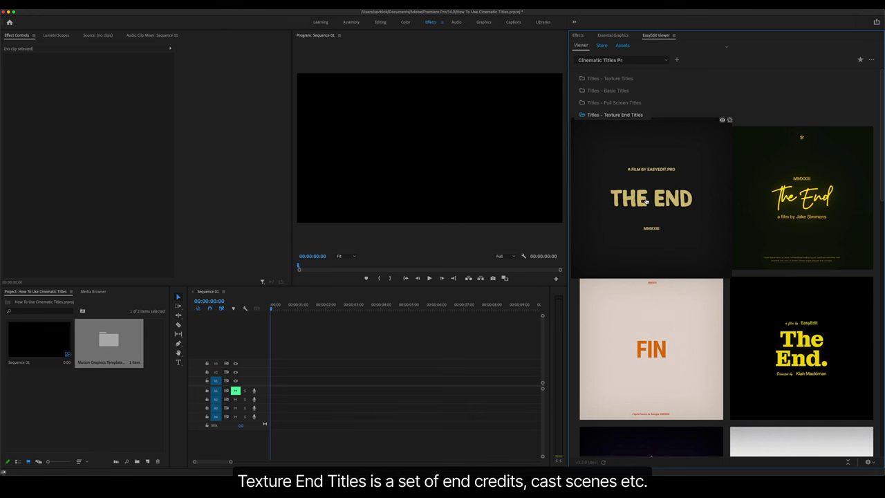
Step: Preview the Texture End Titles thumbnails, then scroll on to the Basic End Titles presets
mouse_move(757, 336)
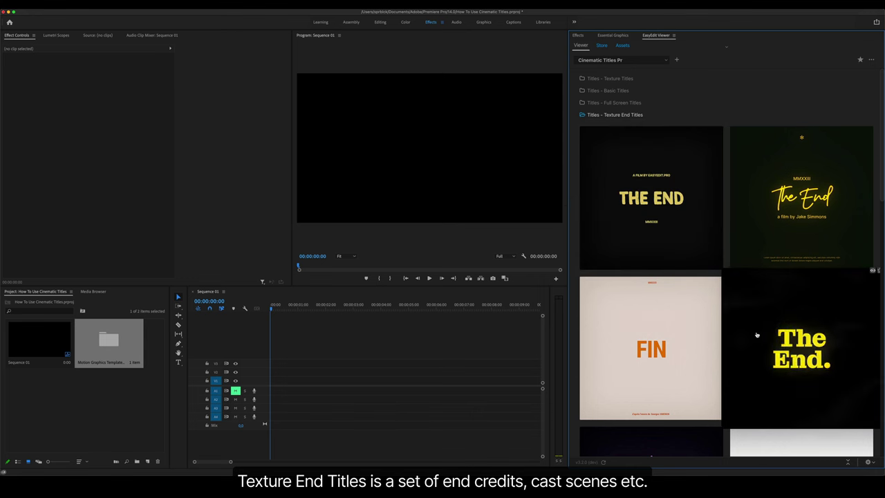
mouse_move(796, 222)
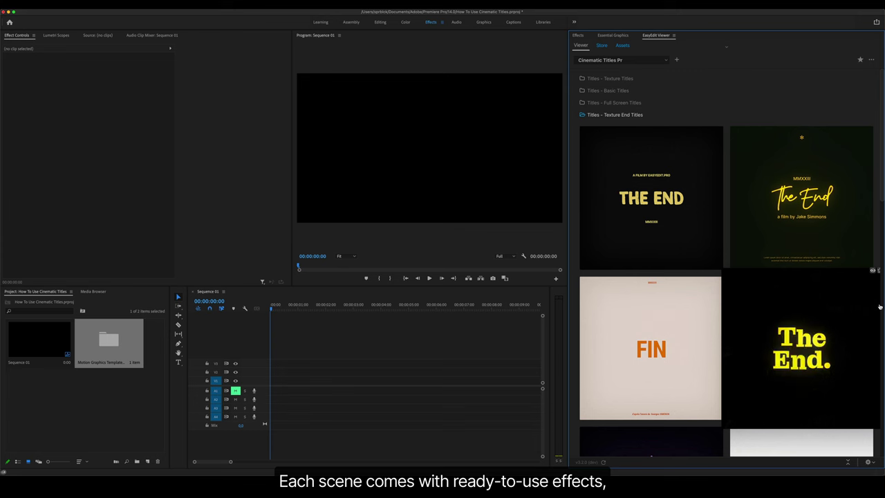
scroll(879, 344, "down", 3)
scroll(879, 344, "down", 3)
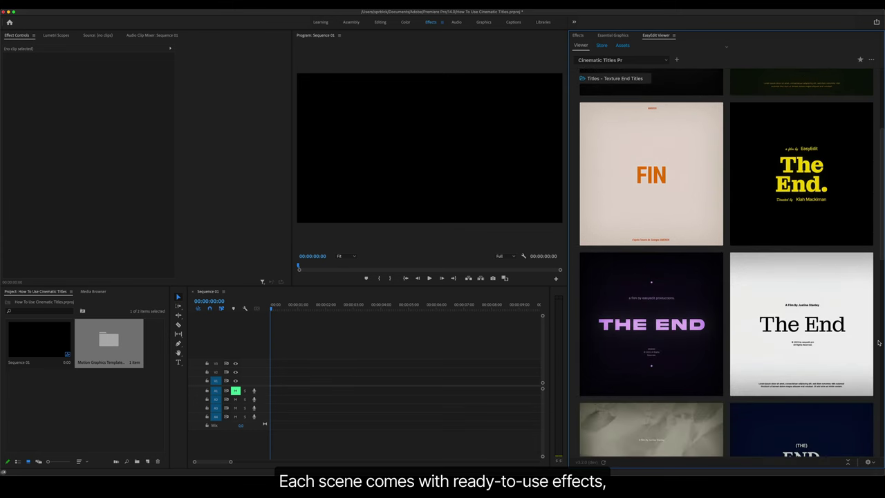
mouse_move(851, 300)
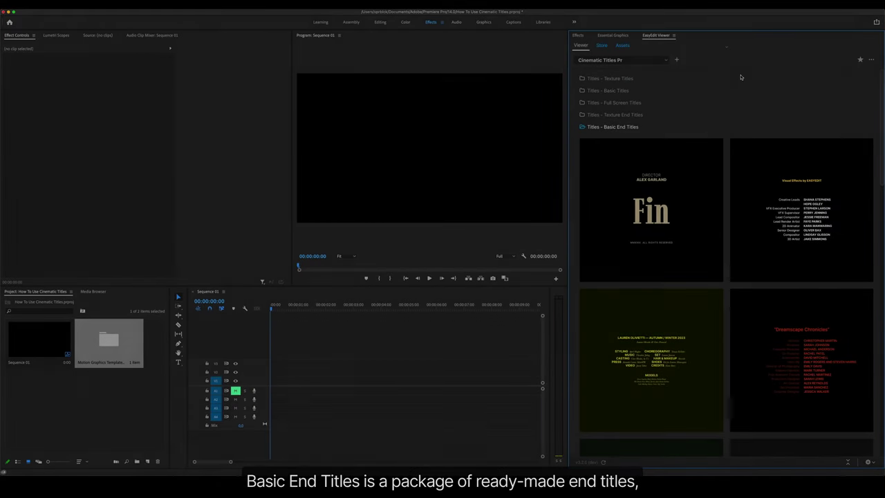
Step: Preview the Basic End Titles credits, then scroll through the Light Leaks and Vhs Transitions
scroll(740, 78, "down", 2)
mouse_move(802, 183)
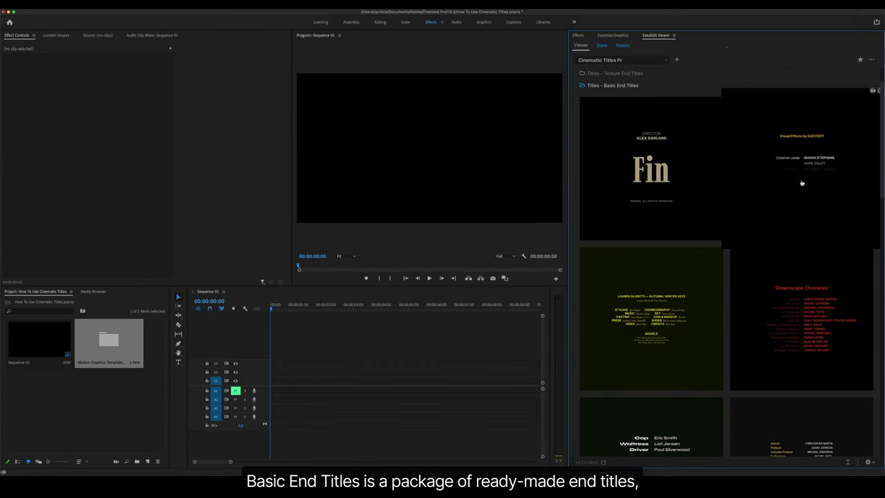
mouse_move(646, 314)
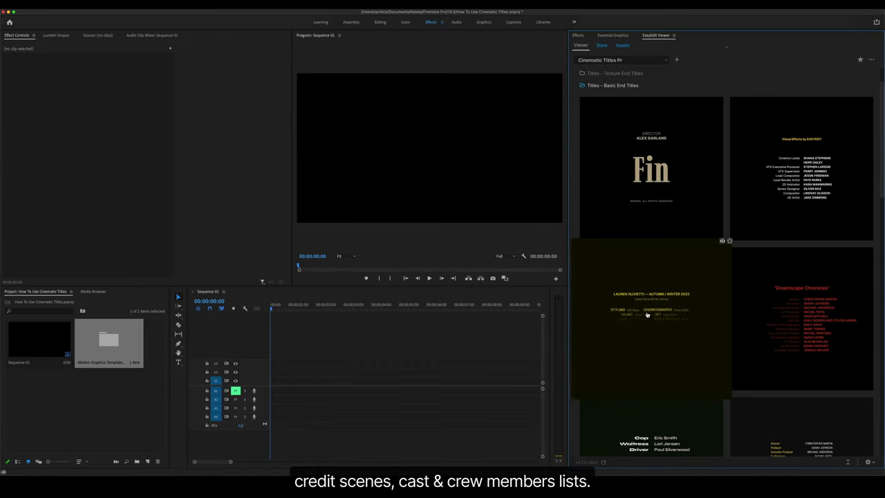
mouse_move(664, 214)
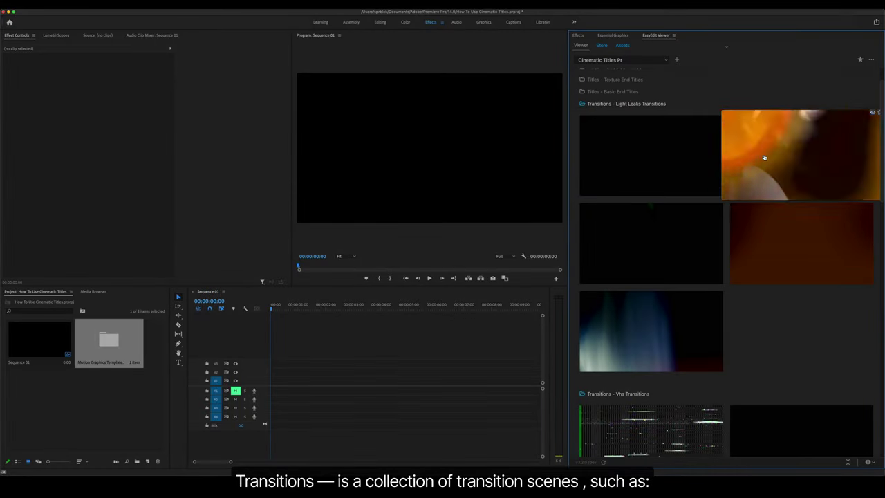
mouse_move(689, 240)
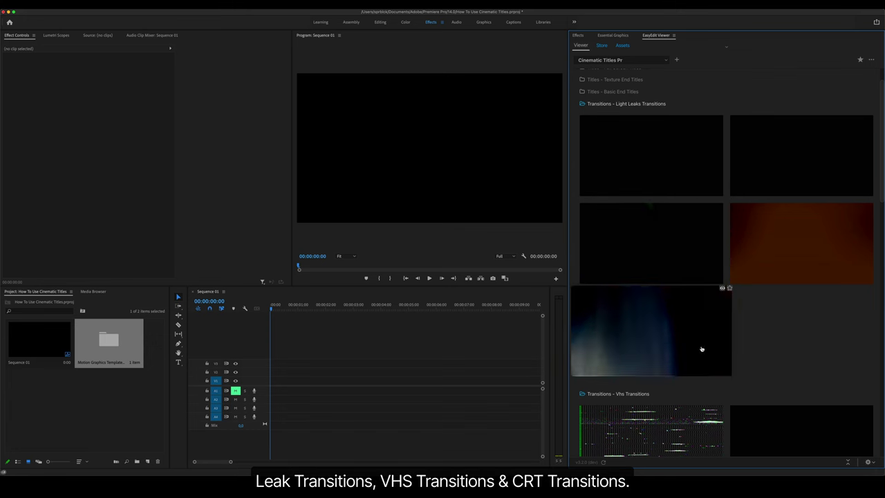
scroll(870, 284, "down", 2)
scroll(871, 284, "down", 3)
mouse_move(809, 310)
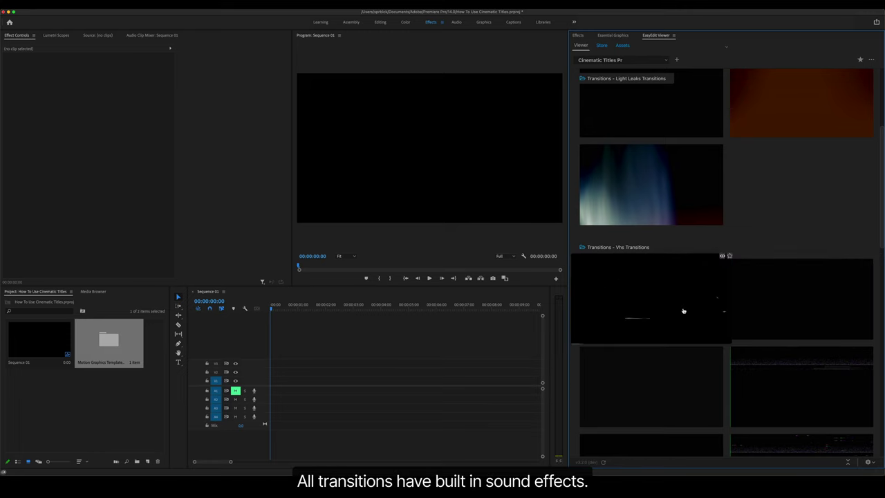
mouse_move(676, 373)
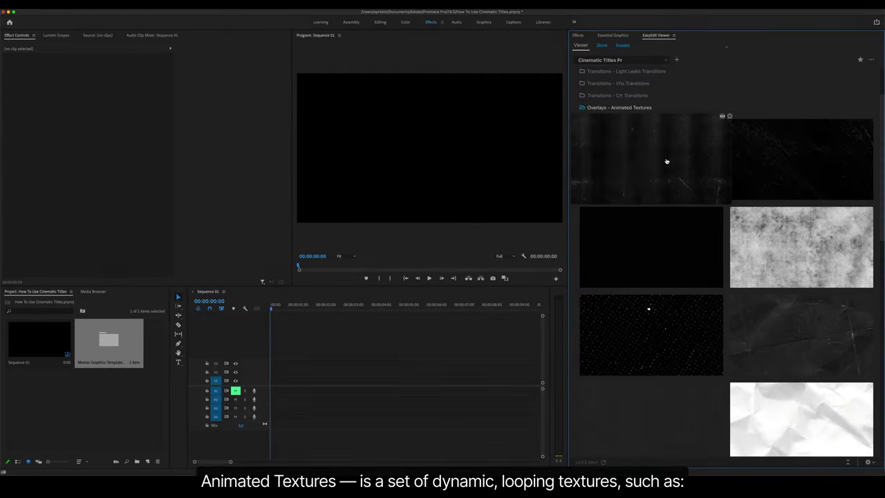
Step: Preview the Animated Textures and Light Leaks Overlays thumbnails, then reach Light Leaks Elements
mouse_move(759, 160)
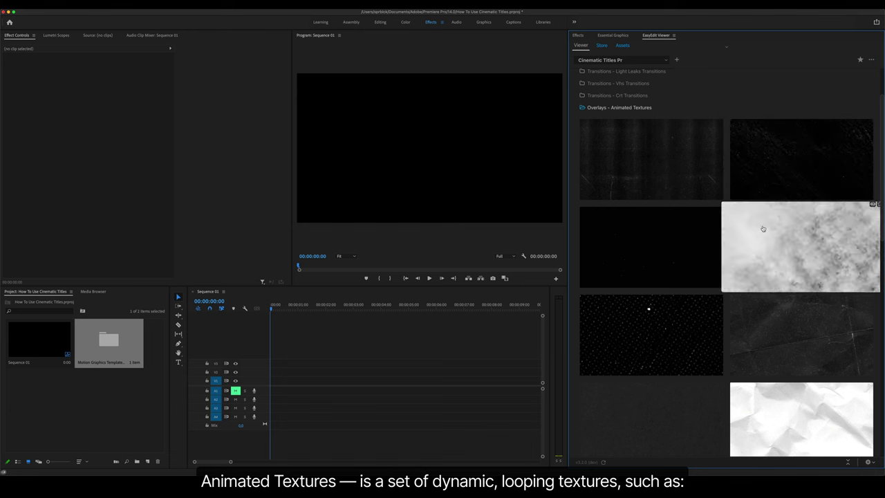
mouse_move(761, 309)
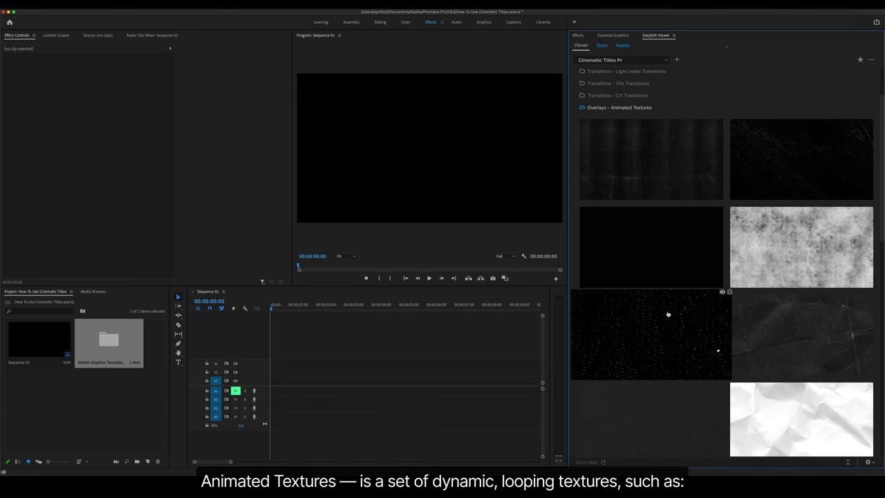
scroll(670, 297, "down", 4)
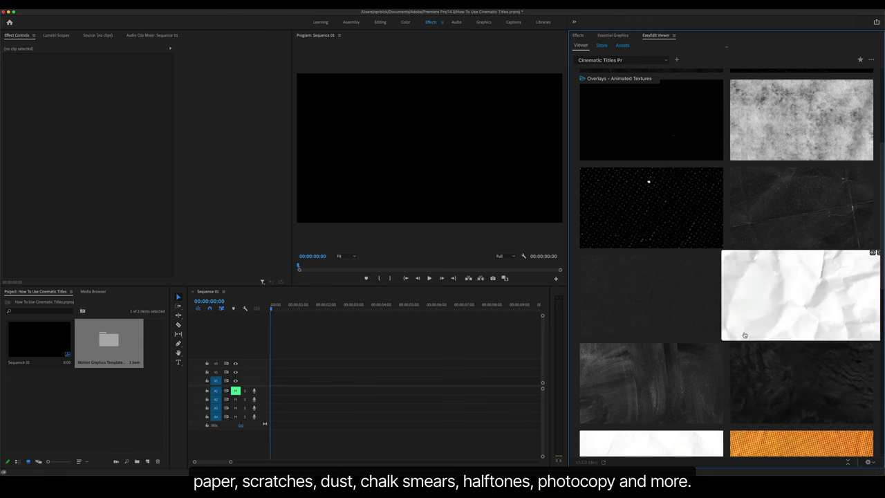
scroll(671, 342, "down", 3)
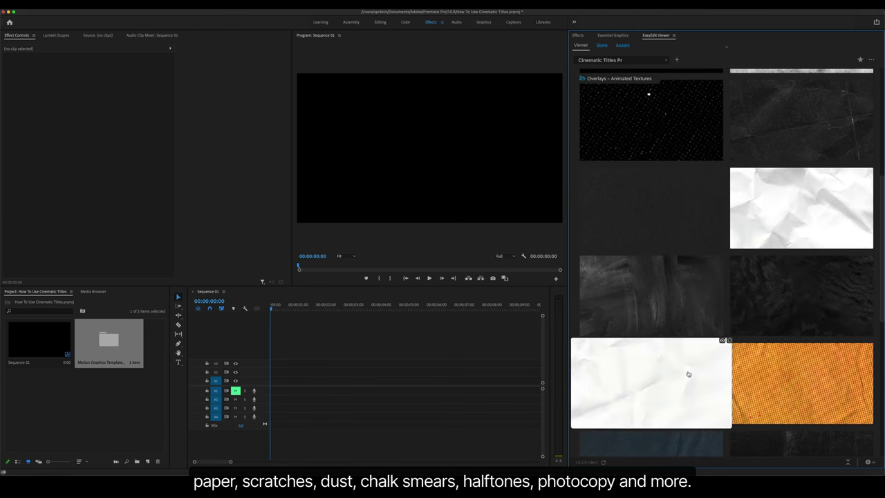
mouse_move(790, 345)
scroll(790, 345, "down", 6)
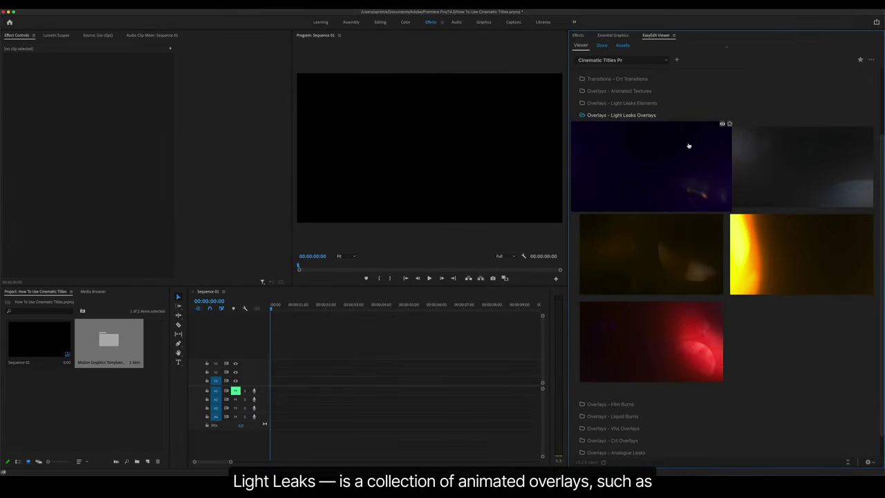
mouse_move(762, 169)
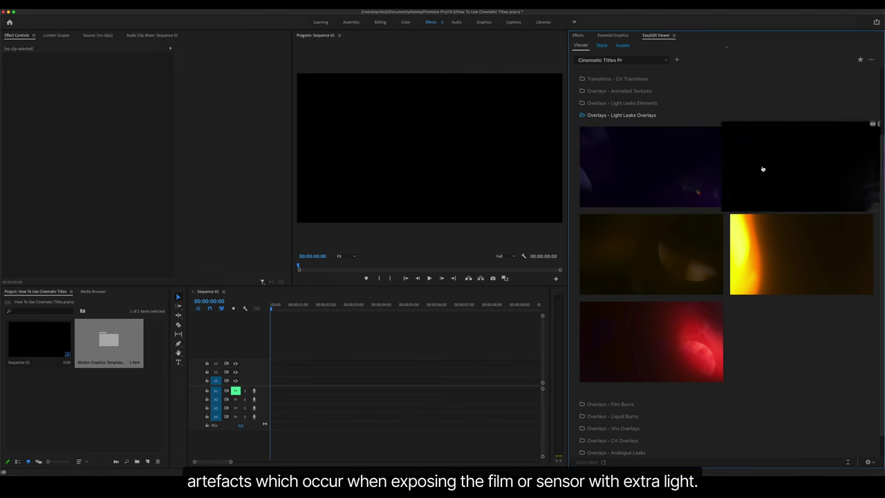
mouse_move(678, 241)
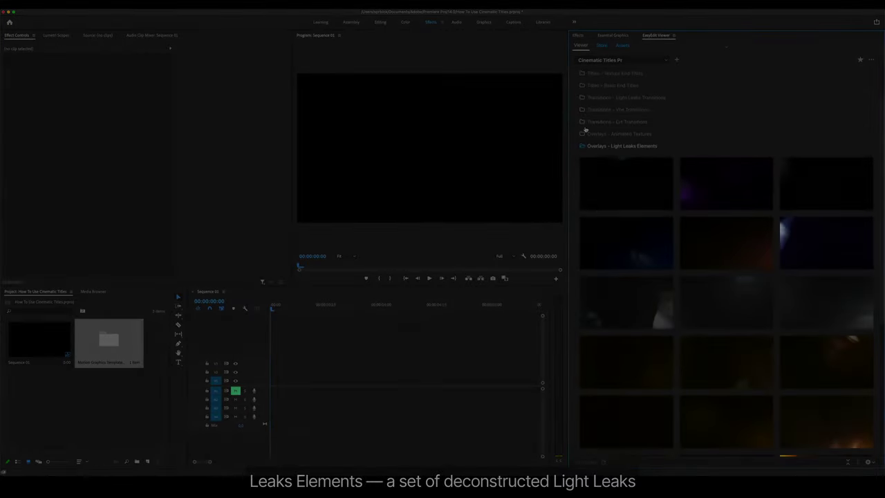
Step: In Sequence 02, shift Leak_Element_007 on V2 slightly earlier and scrub to preview the staggered leaks
mouse_move(651, 228)
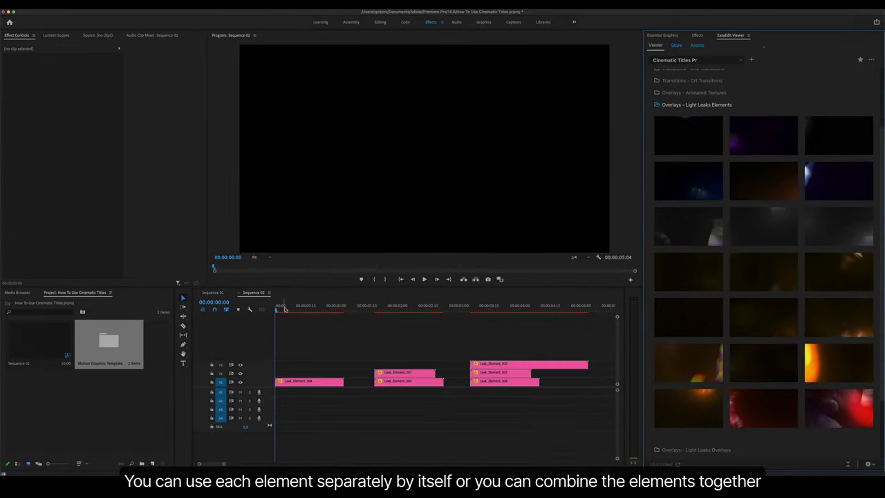
left_click_drag(283, 308, 311, 313)
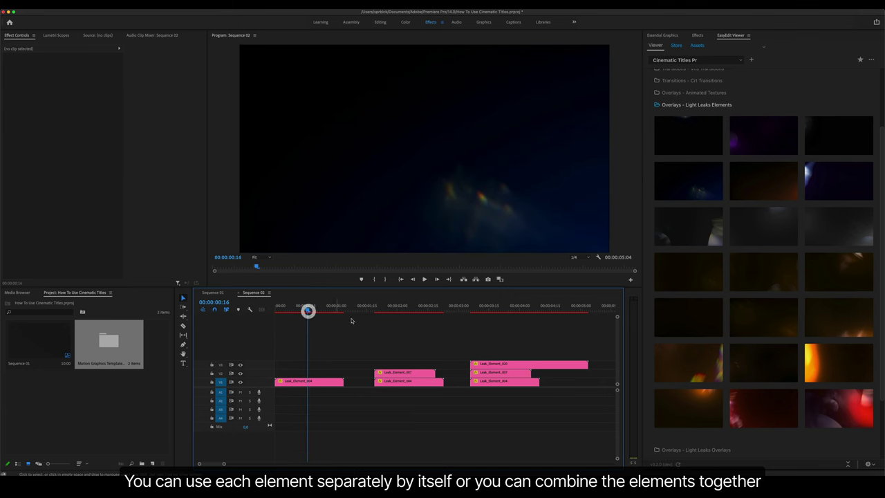
mouse_move(383, 309)
left_mouse_down()
mouse_move(419, 313)
mouse_move(399, 311)
left_mouse_up()
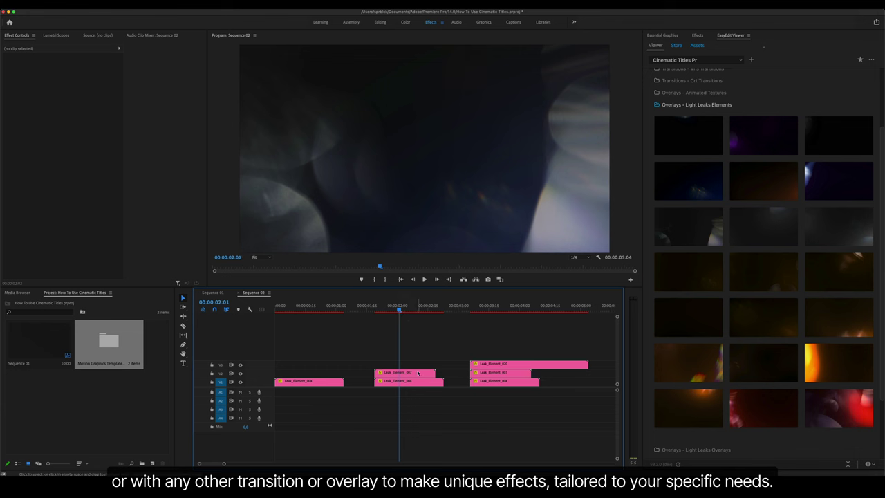
mouse_move(417, 372)
left_mouse_down()
mouse_move(406, 374)
mouse_move(441, 374)
mouse_move(408, 386)
left_mouse_up()
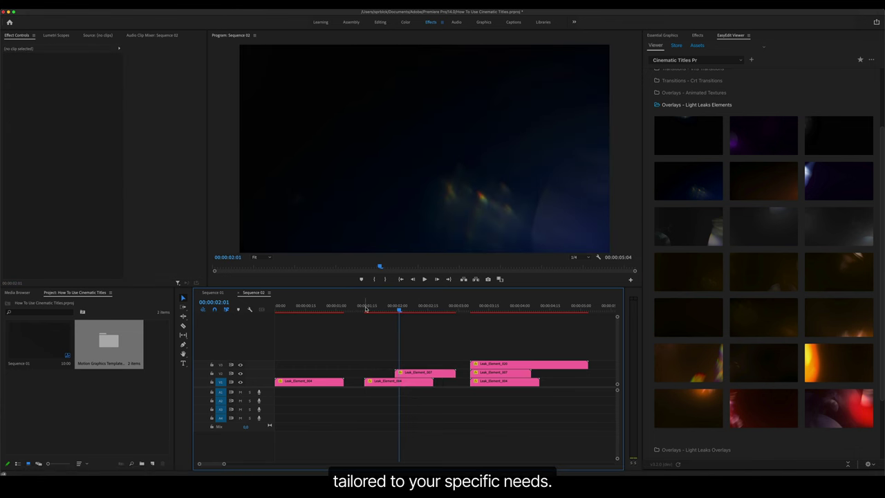
left_click_drag(365, 309, 437, 325)
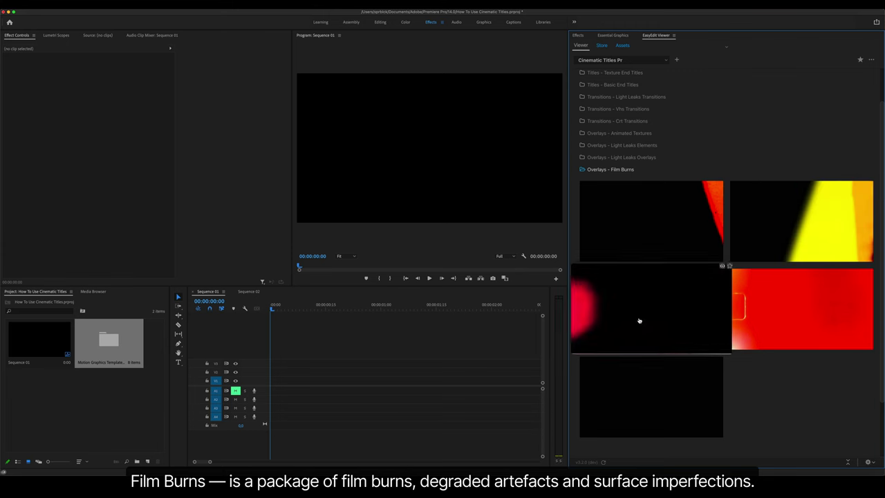
Step: Preview the Crt Overlays thumbnails in EasyEdit Viewer
mouse_move(759, 319)
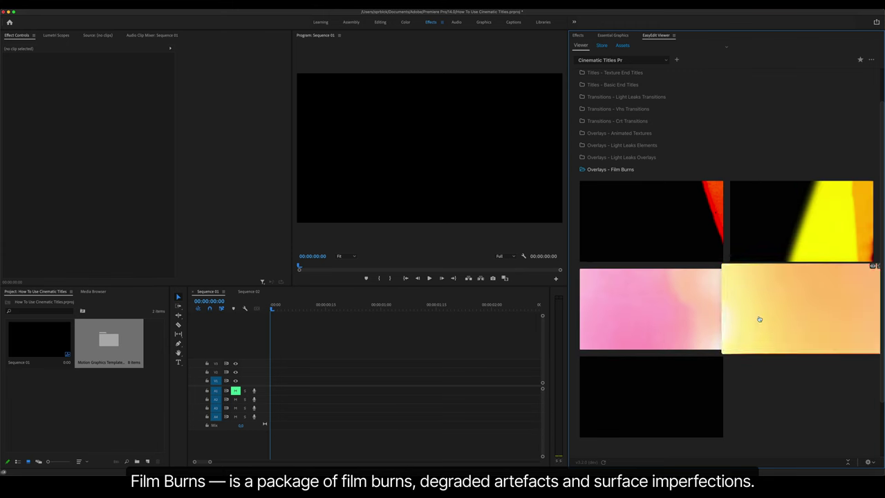
mouse_move(695, 371)
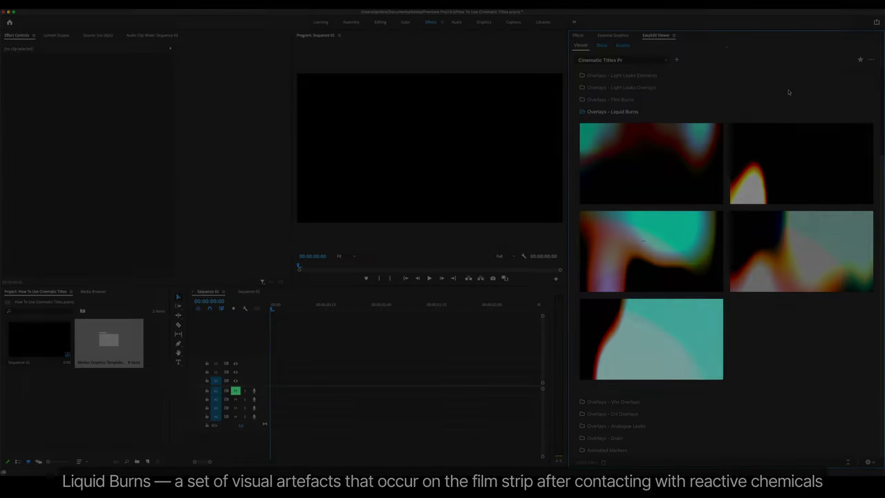
mouse_move(706, 143)
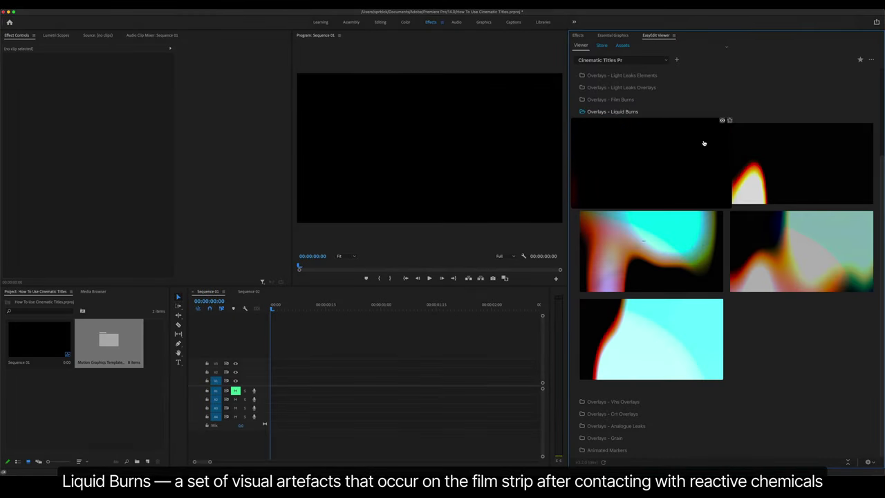
mouse_move(793, 245)
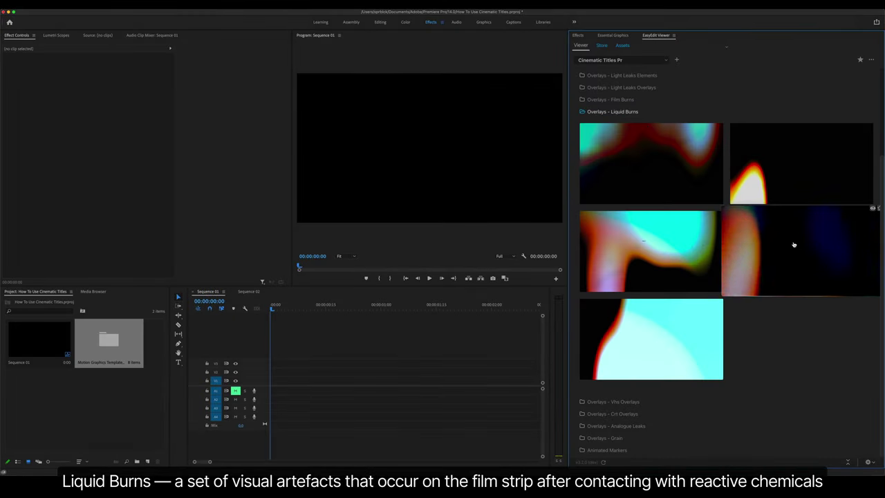
mouse_move(794, 189)
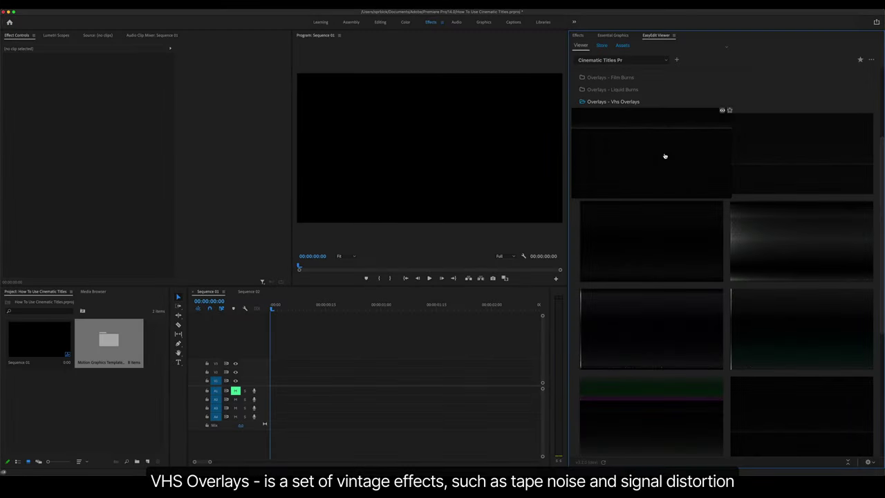
mouse_move(761, 160)
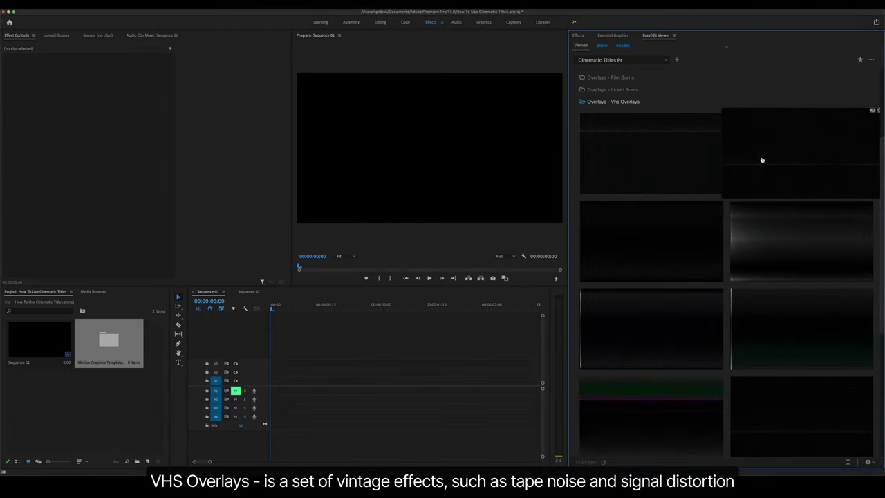
mouse_move(727, 209)
Step: Scroll through and preview the Overlays – Analogue Leaks light-leak thumbnails
scroll(727, 209, "down", 5)
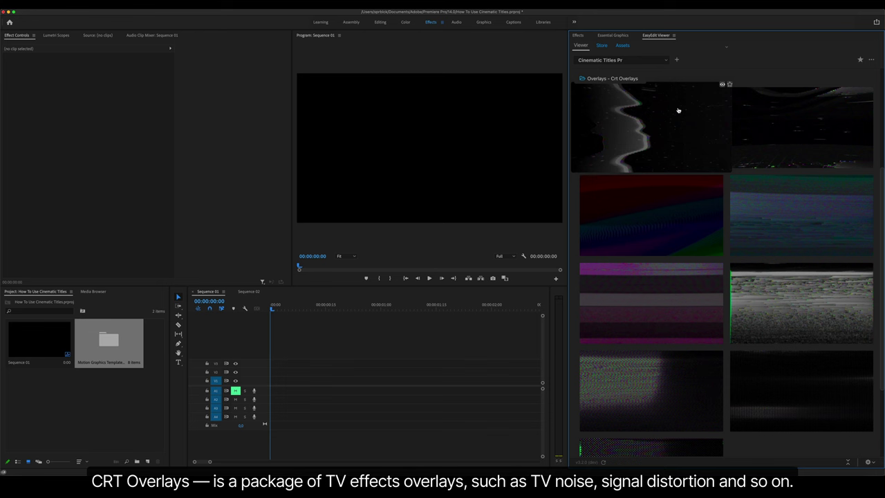
mouse_move(816, 136)
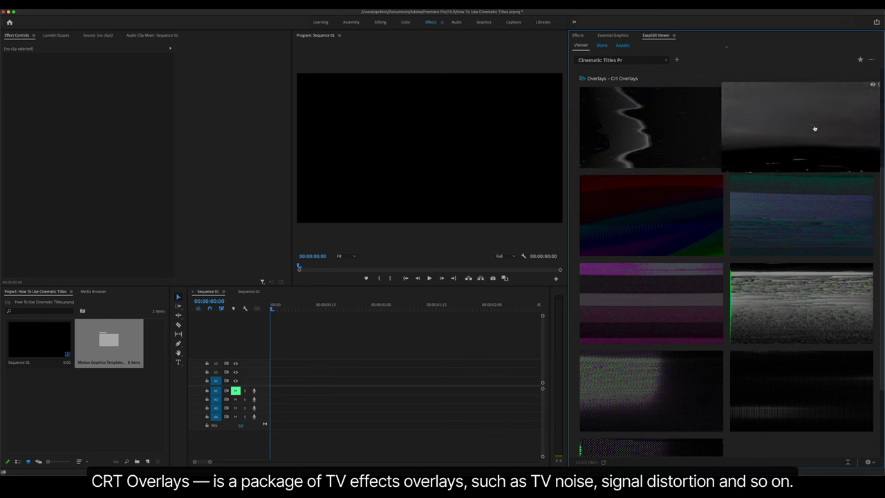
mouse_move(692, 193)
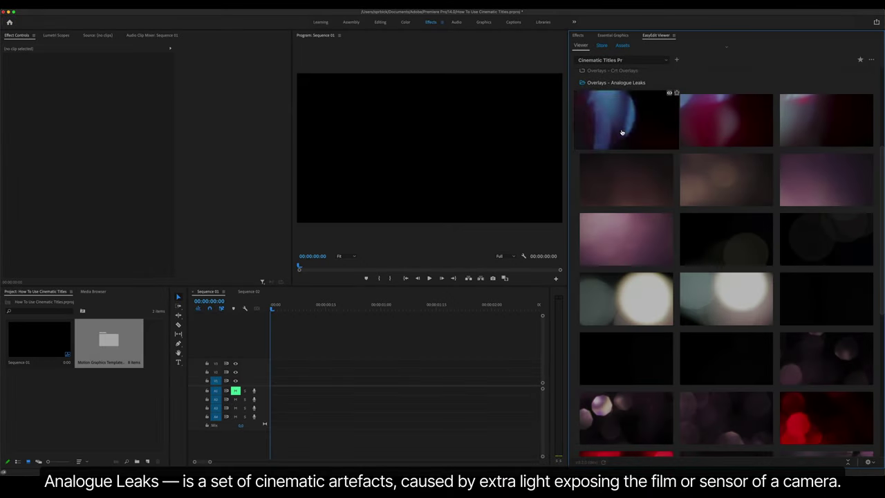
mouse_move(694, 179)
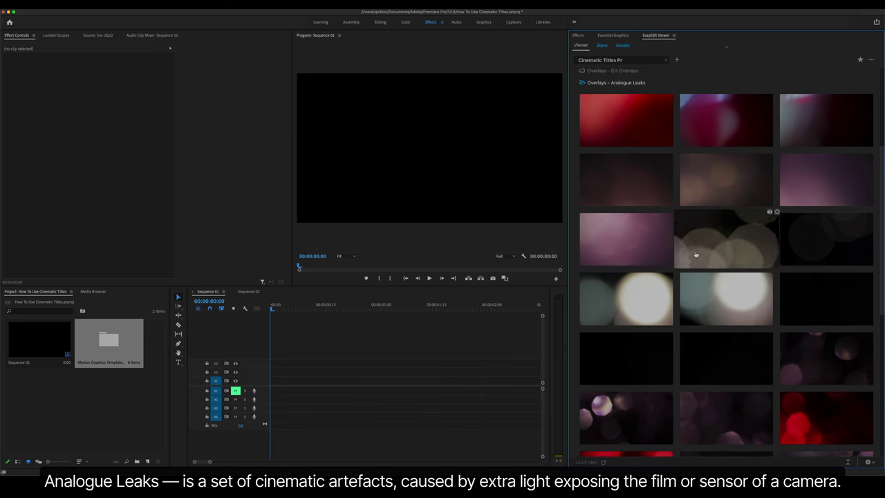
mouse_move(682, 320)
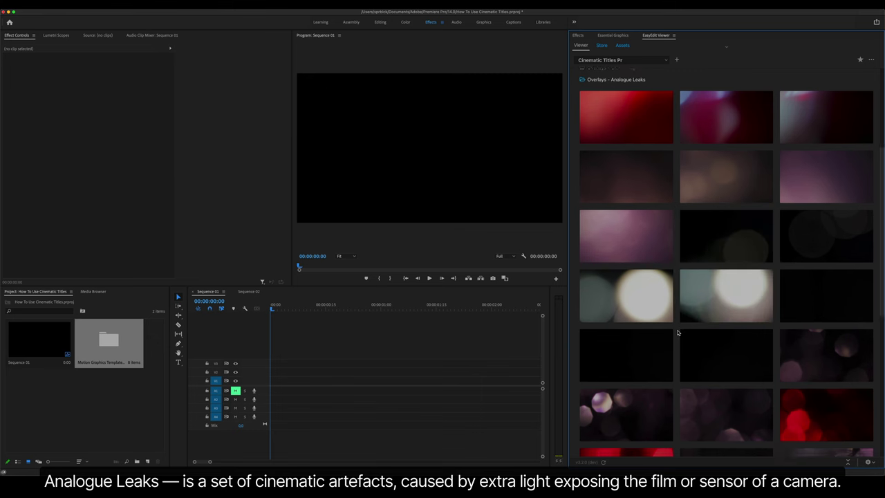
scroll(677, 333, "down", 3)
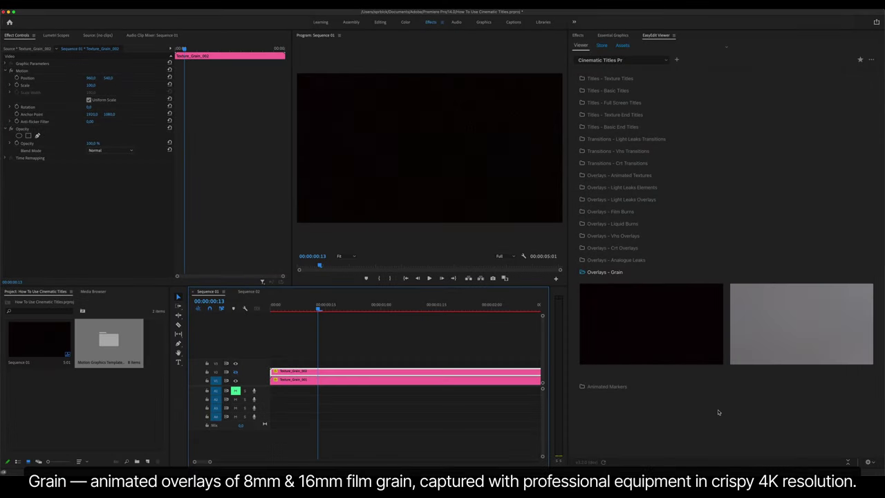
Step: Scrub the sequence to preview the grain overlay and enable V2 track output
mouse_move(664, 323)
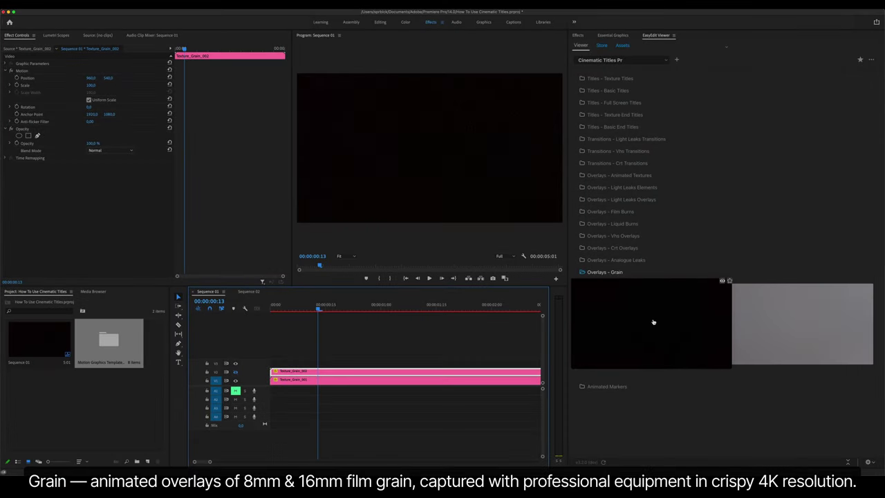
left_click_drag(354, 307, 421, 306)
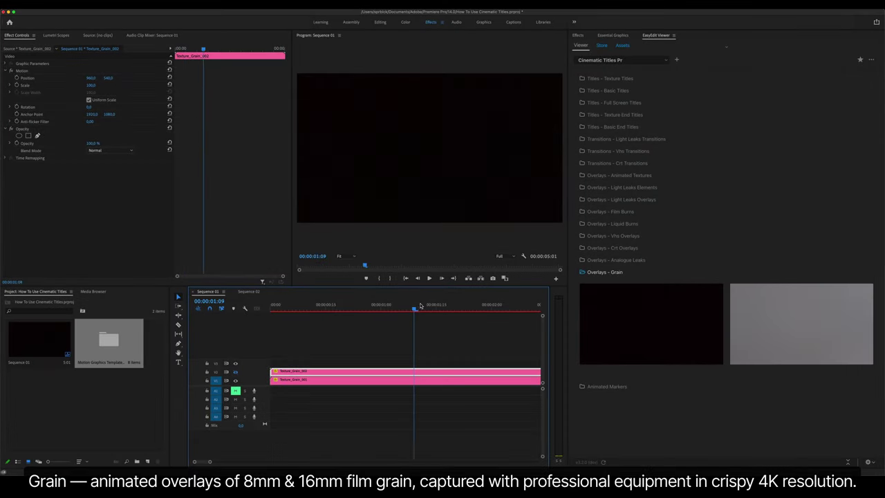
left_click_drag(305, 302, 295, 302)
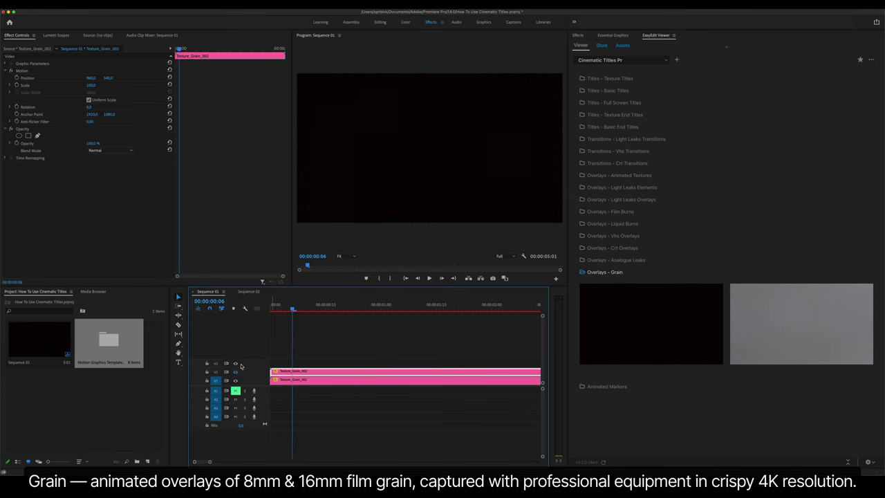
left_click(235, 373)
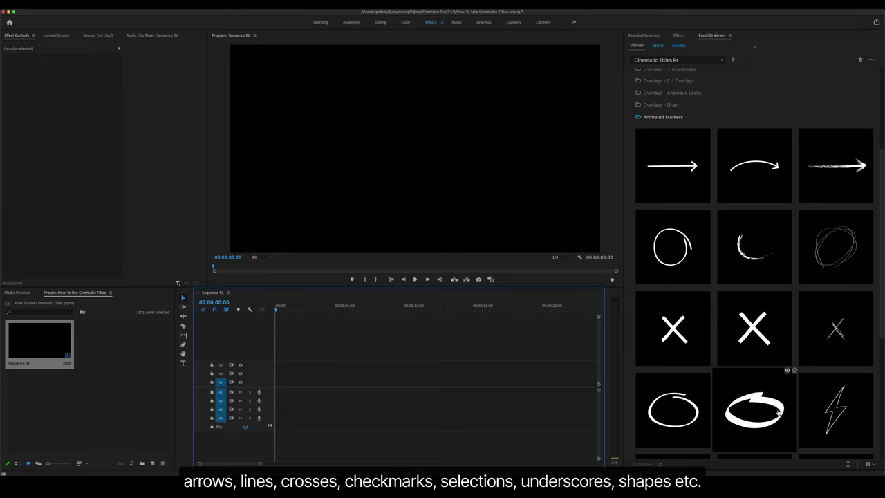
Step: Select all four .ai files in 04 For Illustrator and open them
scroll(809, 387, "down", 5)
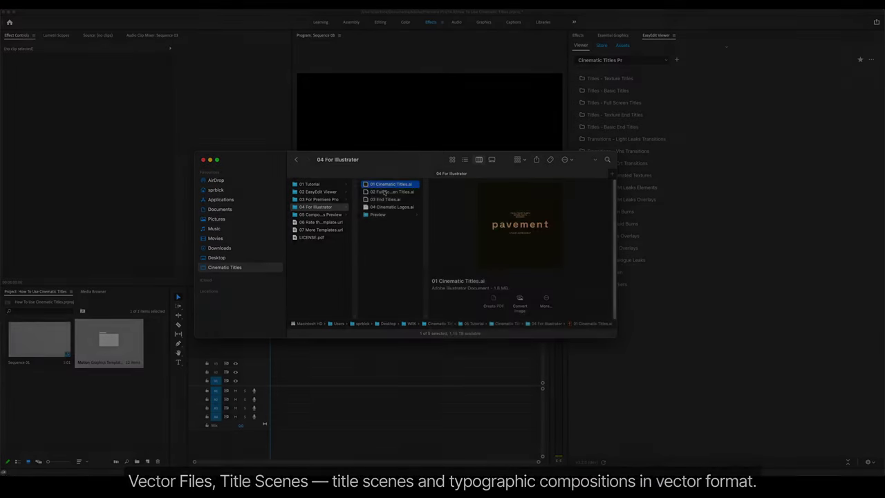
left_click(391, 192)
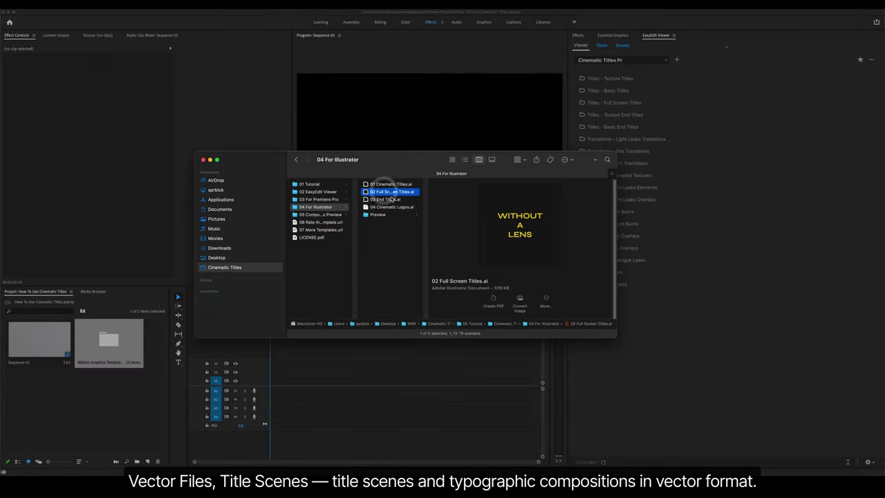
left_click(391, 199)
left_click(392, 207)
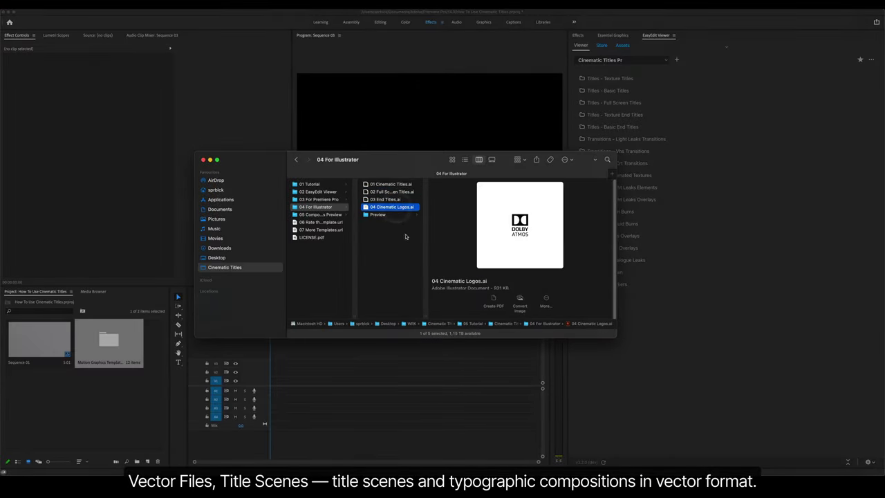
left_click(391, 184, "shift")
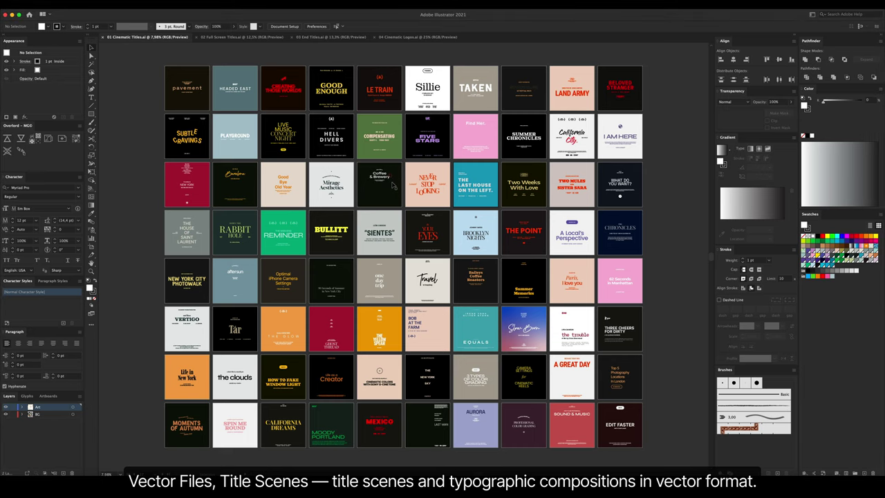
Step: Hide Illustrator's panels, zoom to 50%, and pan across the title-scene artboards
key("super+equal")
key("super+equal")
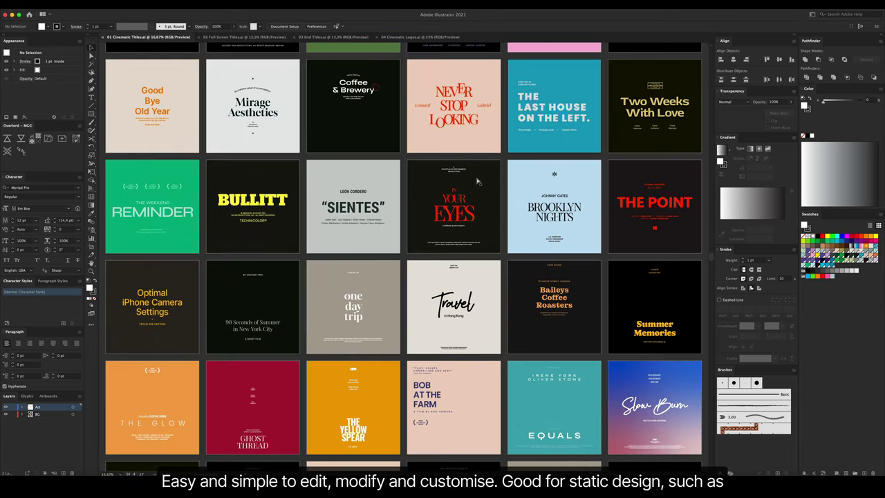
key("Tab")
scroll(395, 213, "up", 5)
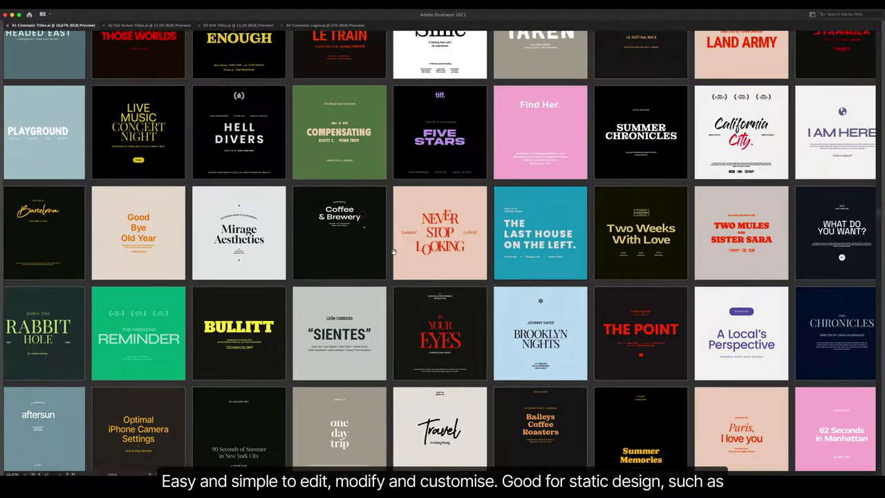
scroll(553, 310, "down", 10)
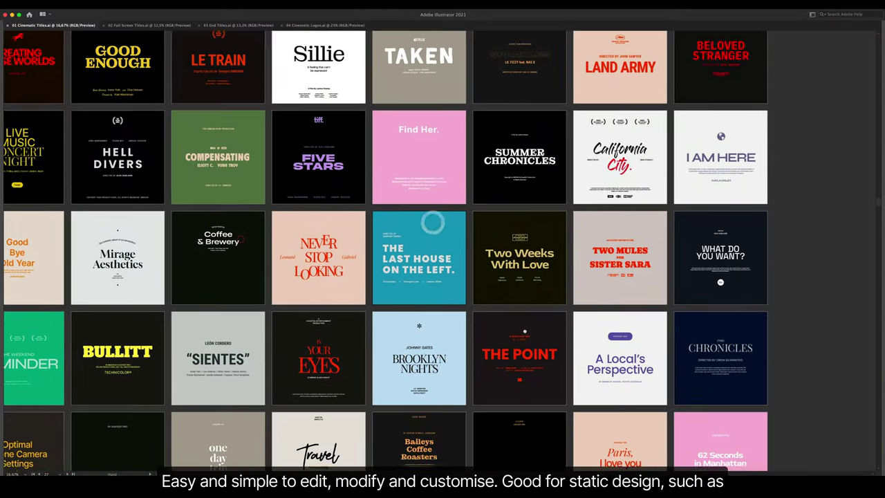
key("super+equal")
key("super+equal")
key("super+equal")
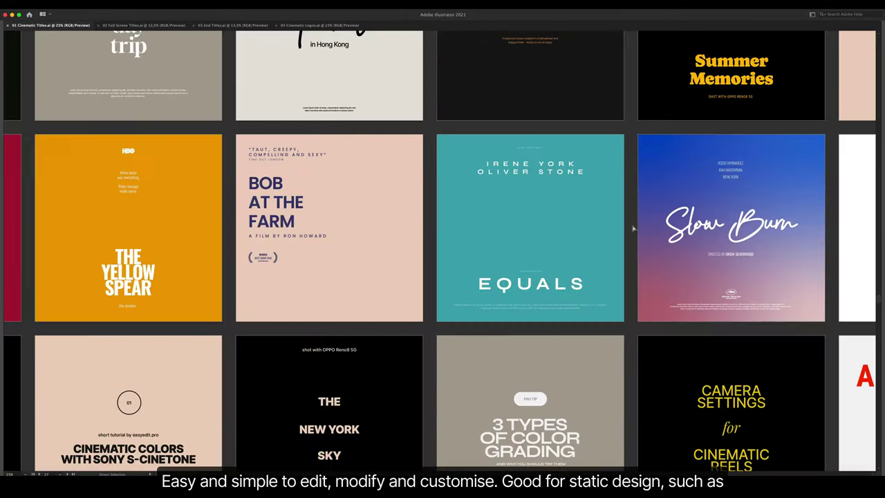
scroll(253, 268, "down", 1)
scroll(253, 268, "left", 10)
scroll(253, 268, "down", 3)
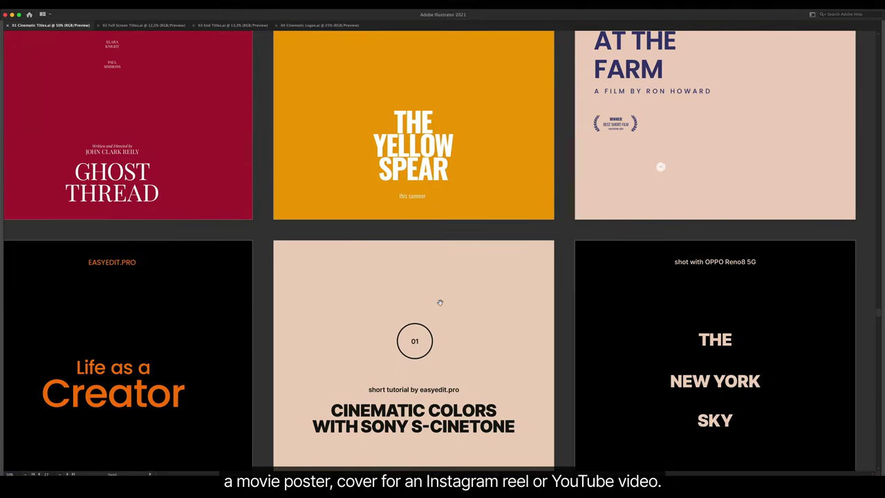
scroll(557, 317, "up", 2)
scroll(556, 317, "left", 2)
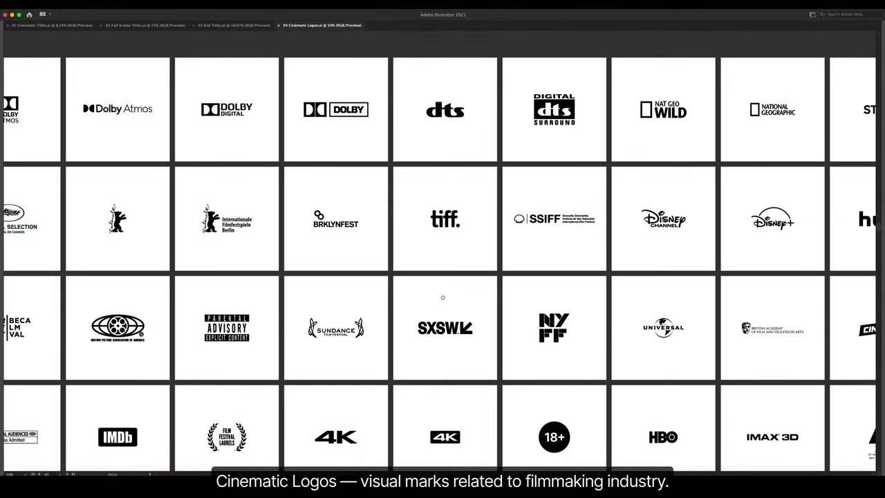
Step: Pan around the remaining title and Cinematic Logos artboards to review their designs
scroll(443, 297, "left", 4)
scroll(443, 297, "up", 1)
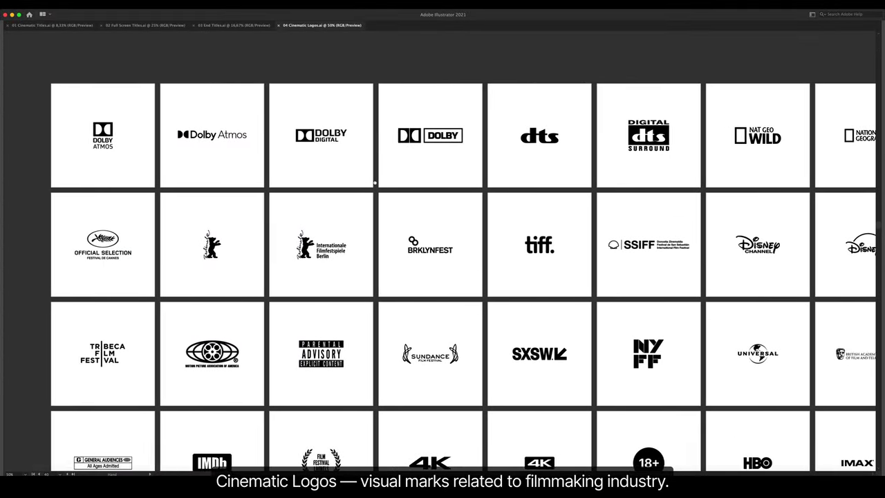
scroll(442, 277, "right", 3)
scroll(443, 277, "down", 1)
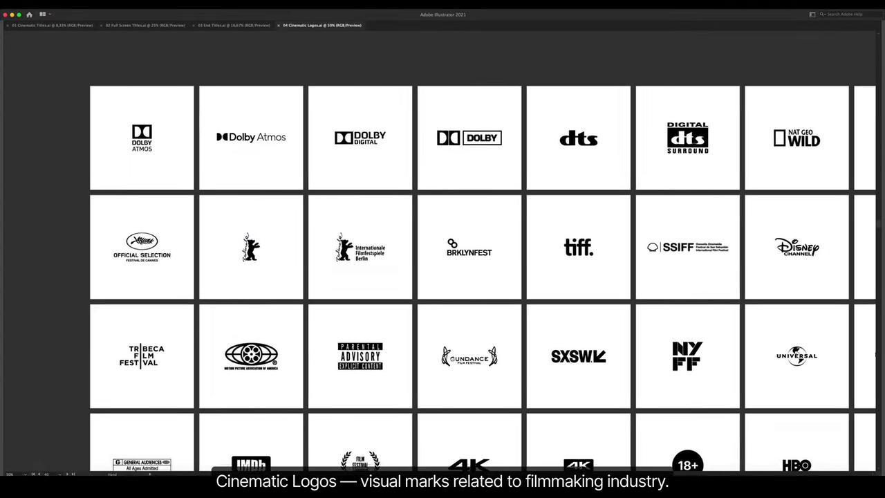
scroll(443, 276, "right", 2)
scroll(443, 277, "down", 1)
scroll(628, 279, "right", 5)
scroll(628, 279, "down", 1)
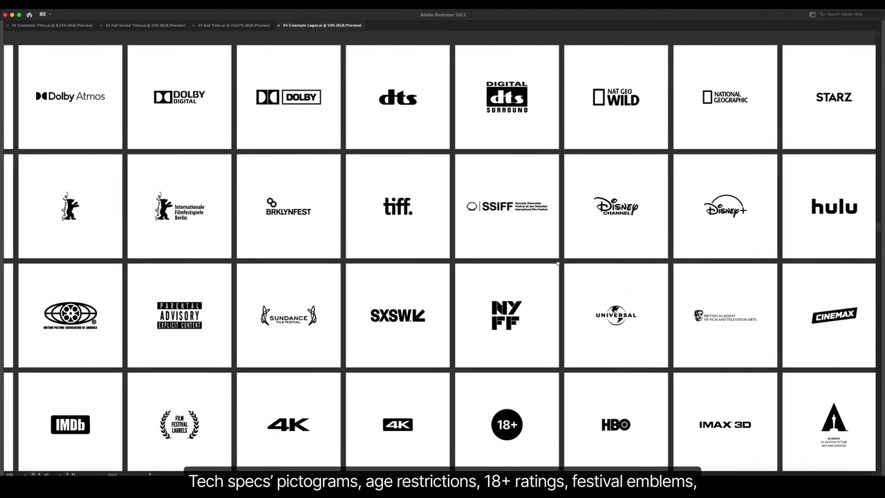
scroll(512, 239, "down", 4)
scroll(512, 239, "left", 1)
scroll(512, 239, "down", 8)
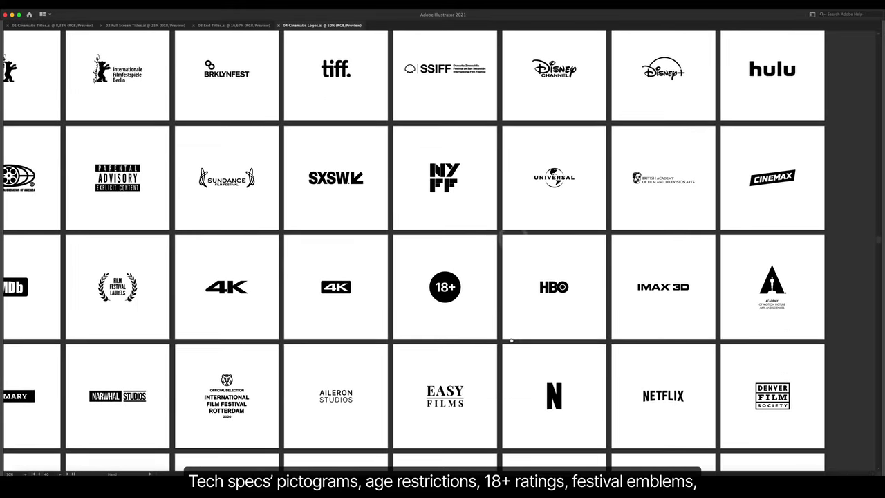
scroll(506, 357, "down", 8)
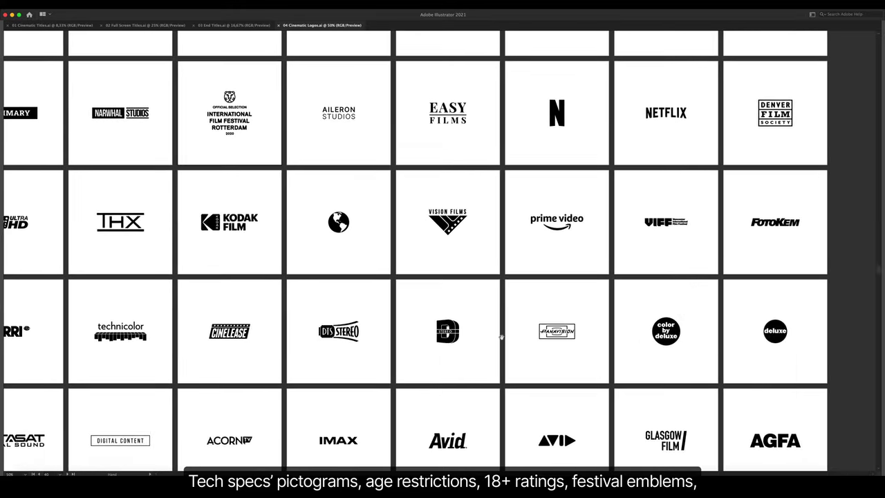
scroll(506, 357, "left", 10)
scroll(506, 358, "up", 5)
scroll(591, 258, "up", 3)
scroll(590, 257, "right", 3)
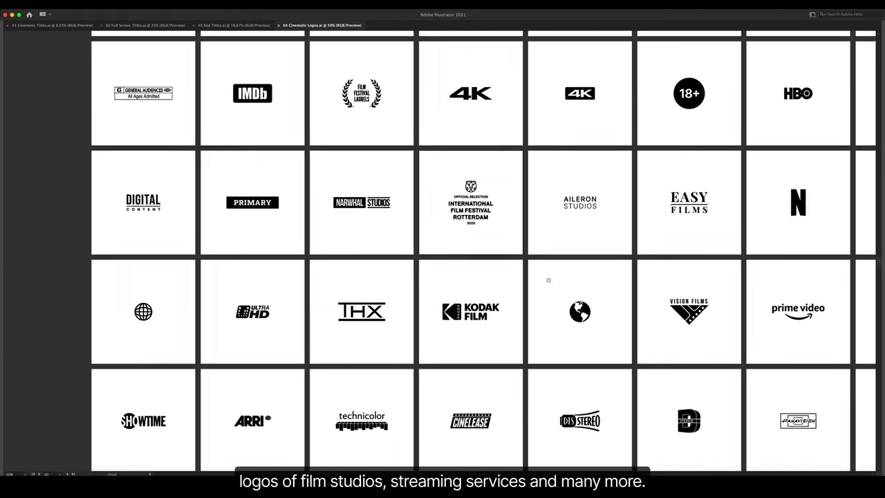
scroll(513, 297, "down", 4)
scroll(512, 297, "down", 2)
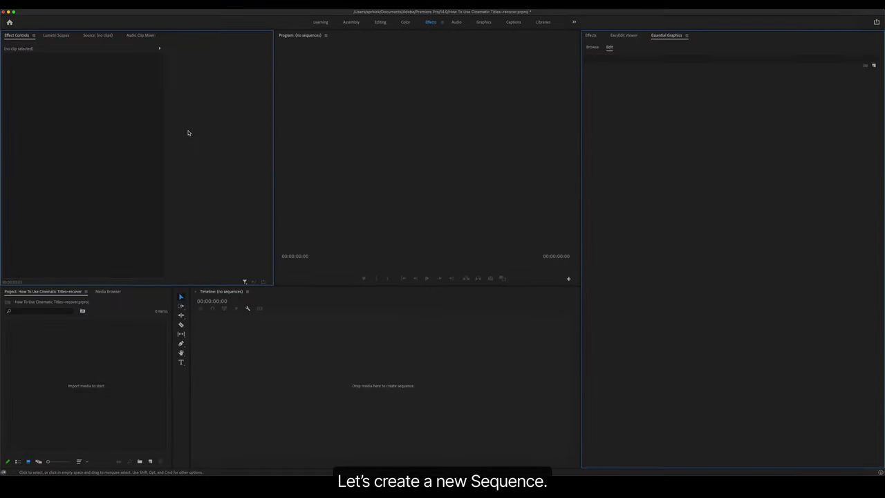
Step: Create a custom 3840×2160 sequence with 30 fps timecode and a 30 frames/second timebase
left_click(62, 0)
mouse_move(63, 15)
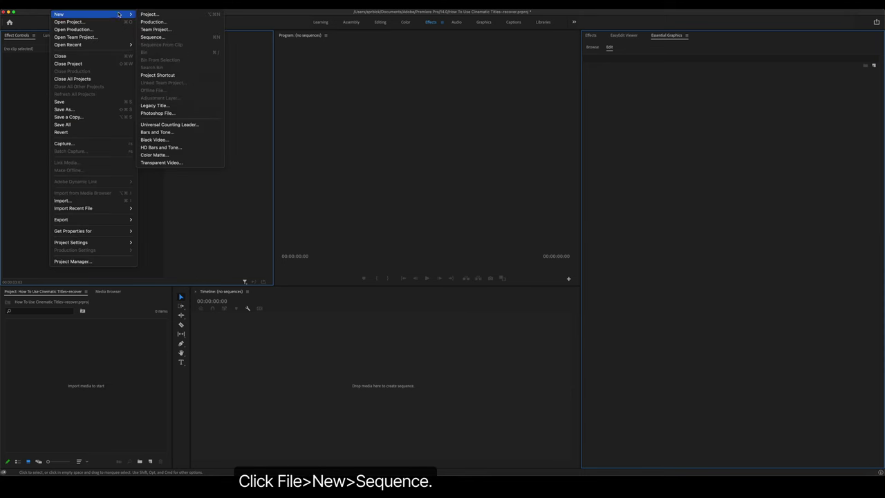
left_click(147, 37)
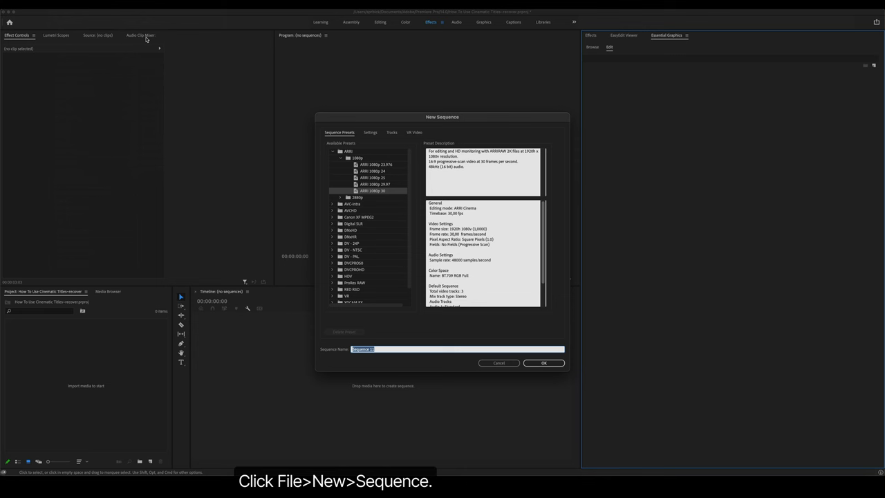
left_click(368, 133)
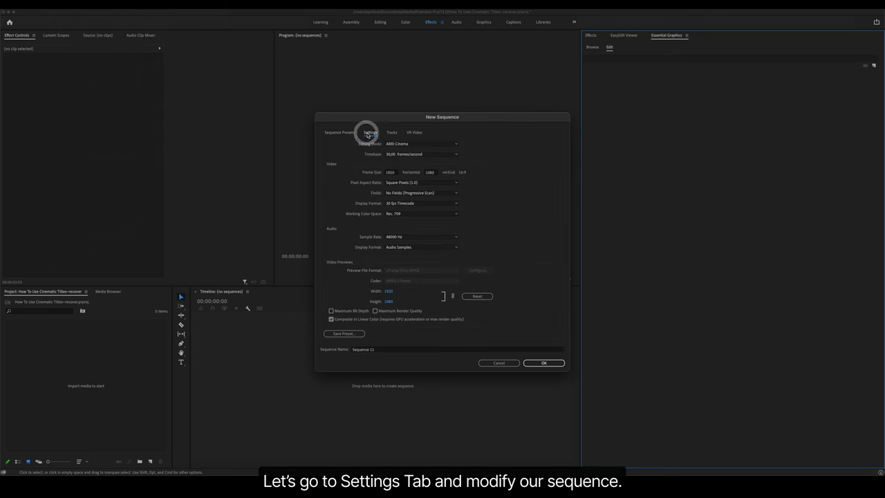
left_click(389, 172)
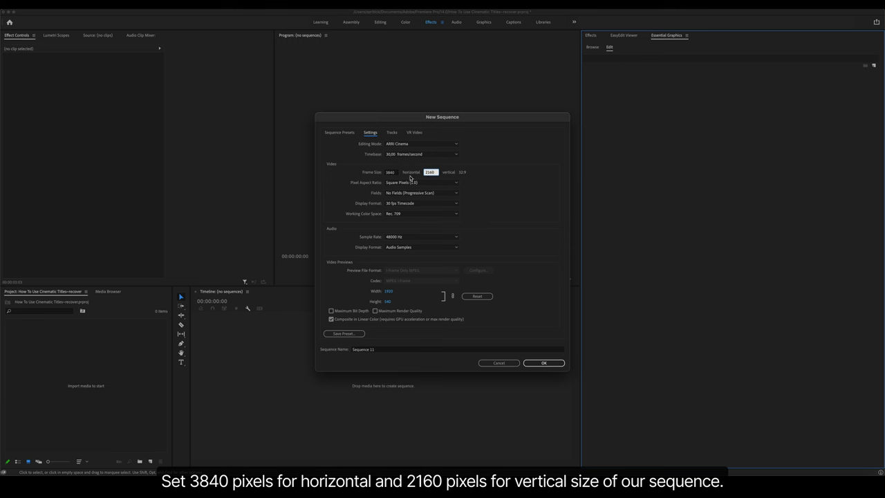
left_click(414, 202)
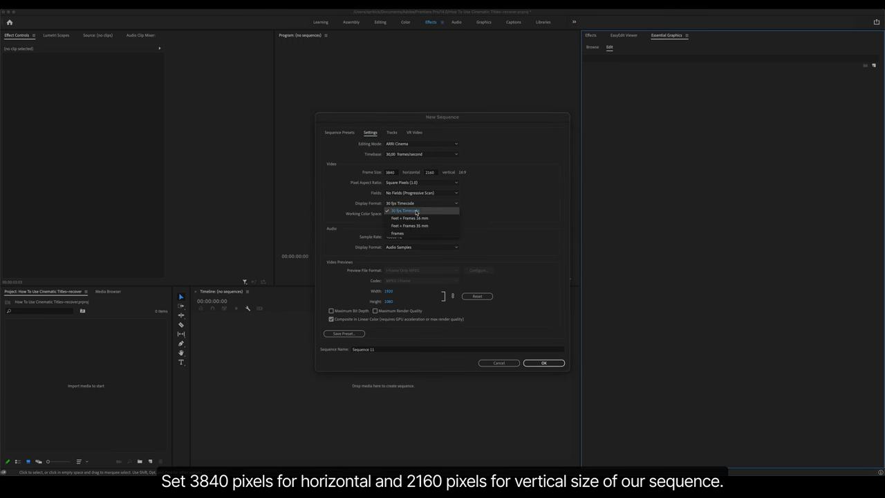
left_click(514, 203)
left_click(424, 154)
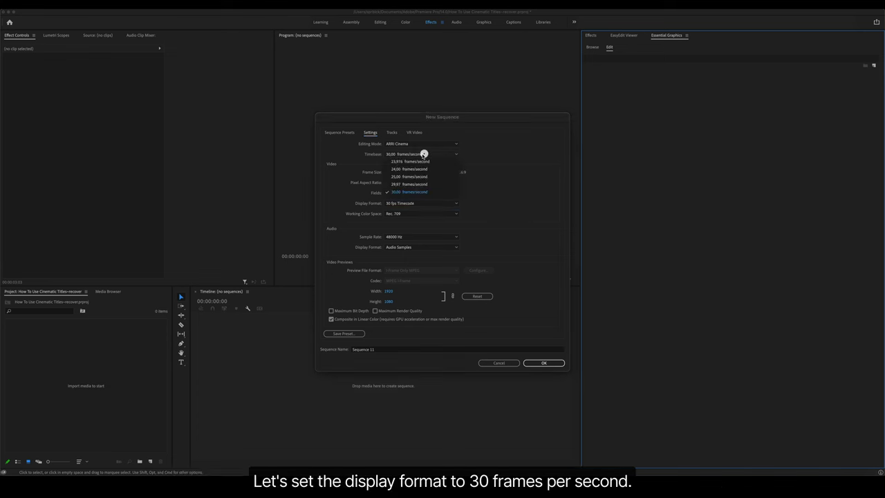
left_click(510, 200)
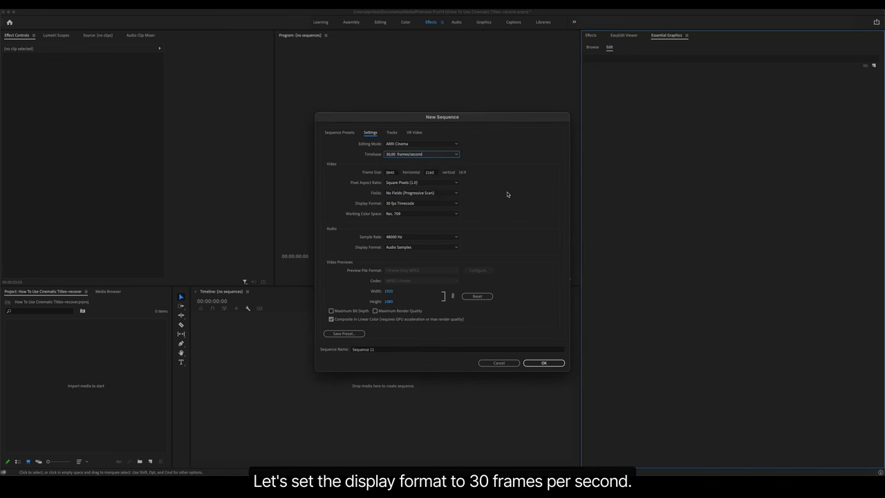
left_click(560, 362)
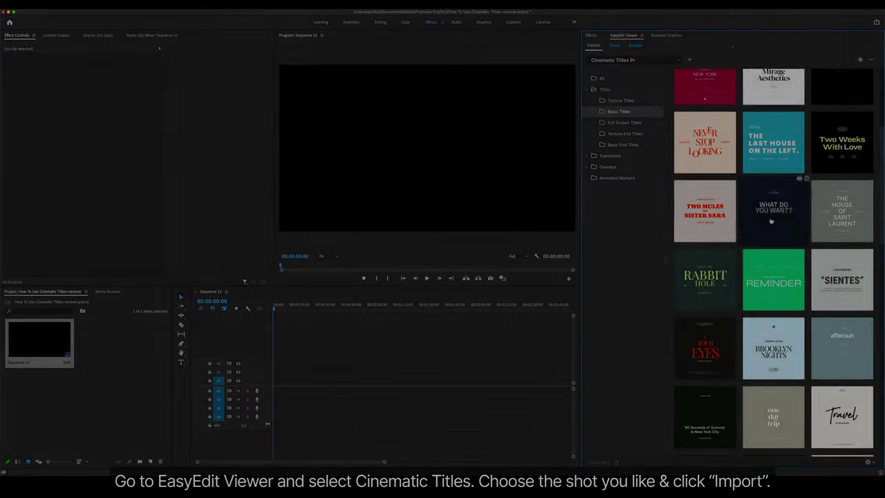
Step: Import the 'Paris, I love you' title template from EasyEdit Viewer
scroll(771, 221, "down", 5)
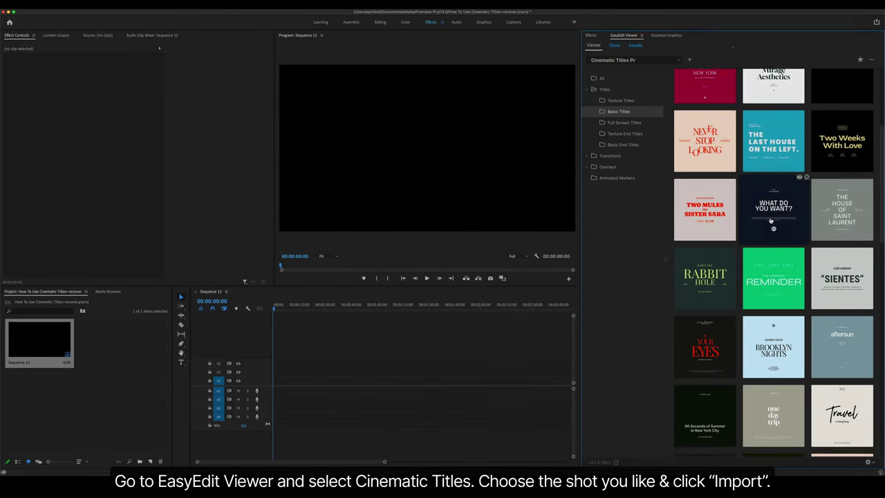
scroll(770, 221, "down", 2)
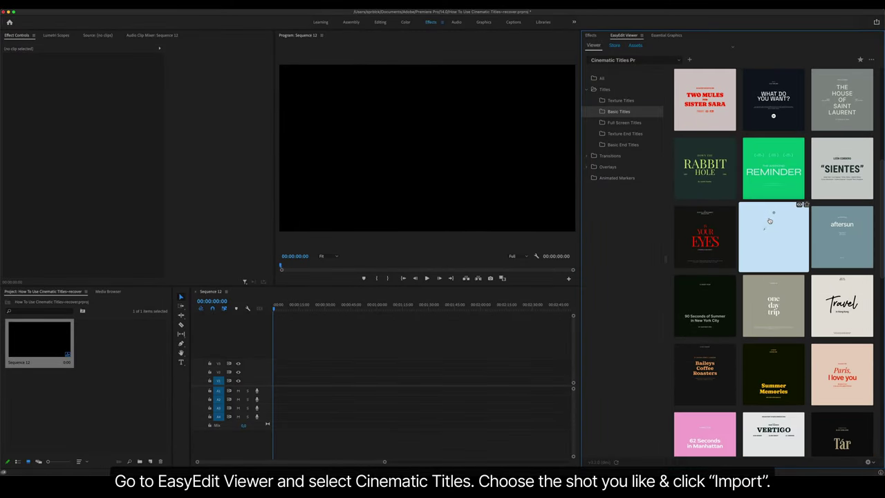
left_click(838, 364)
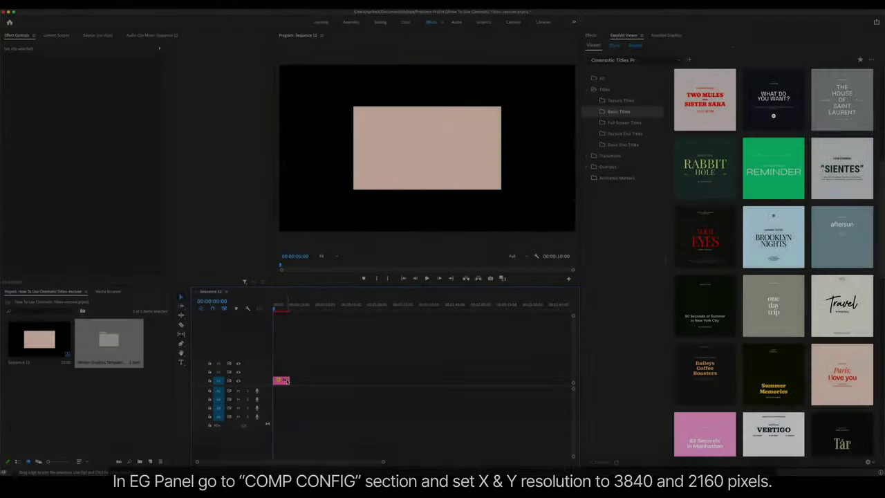
Step: Set the title's COMP CONFIG X Resolution to 3840 in Essential Graphics
left_click(282, 380)
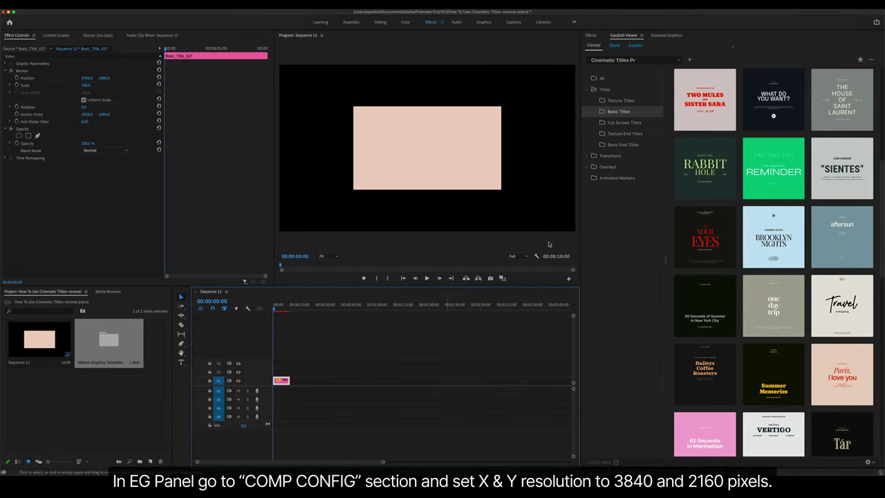
left_click(665, 35)
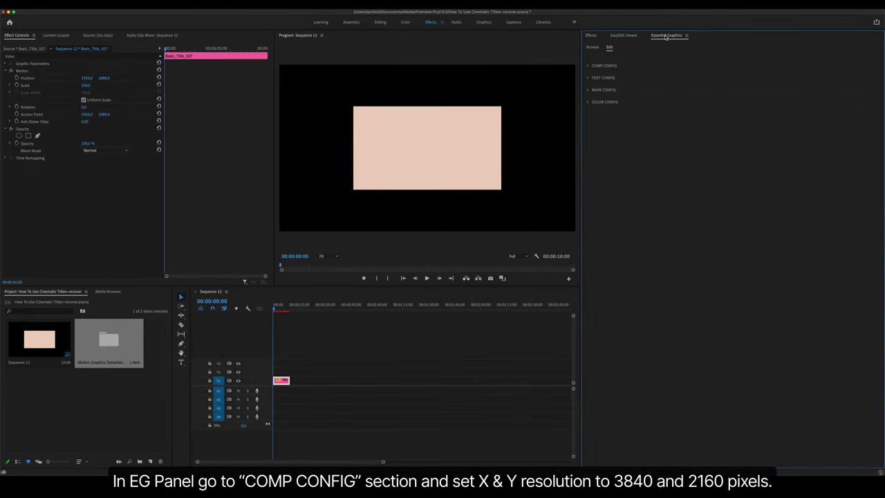
left_click(588, 66)
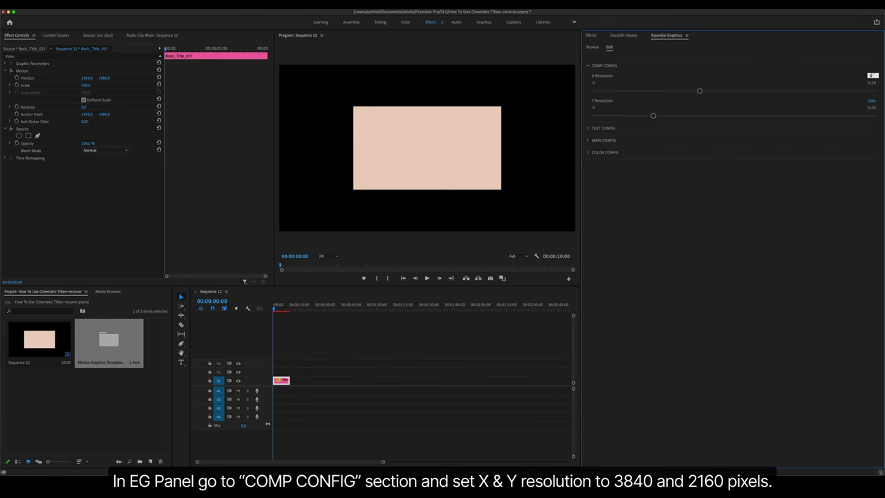
left_click(872, 101)
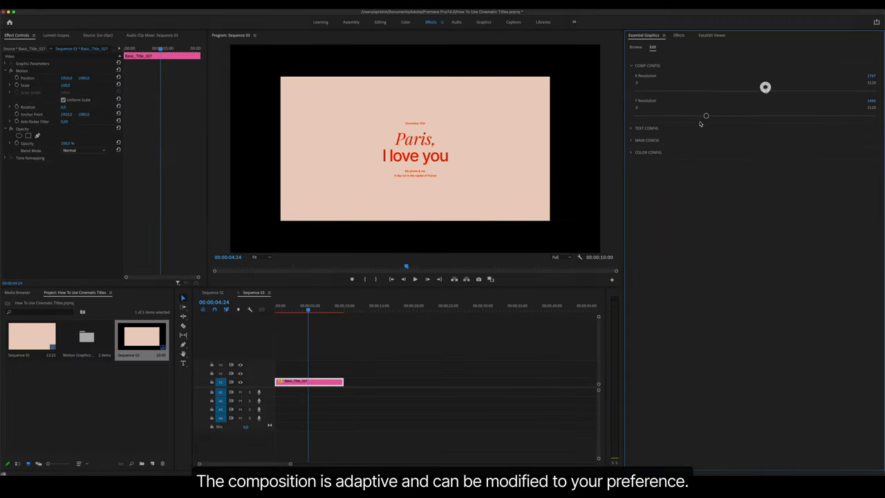
Step: Raise the comp's Y resolution and lengthen the title clip to about 12 seconds
left_click_drag(707, 116, 732, 91)
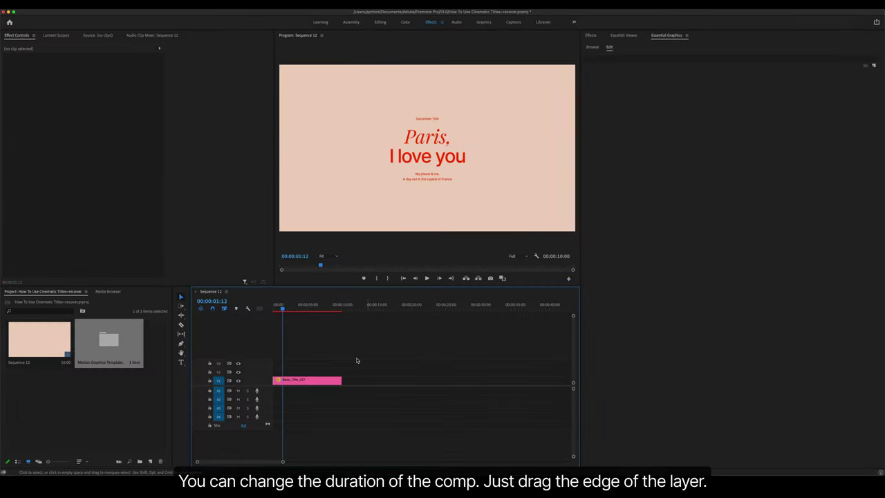
left_click(330, 382)
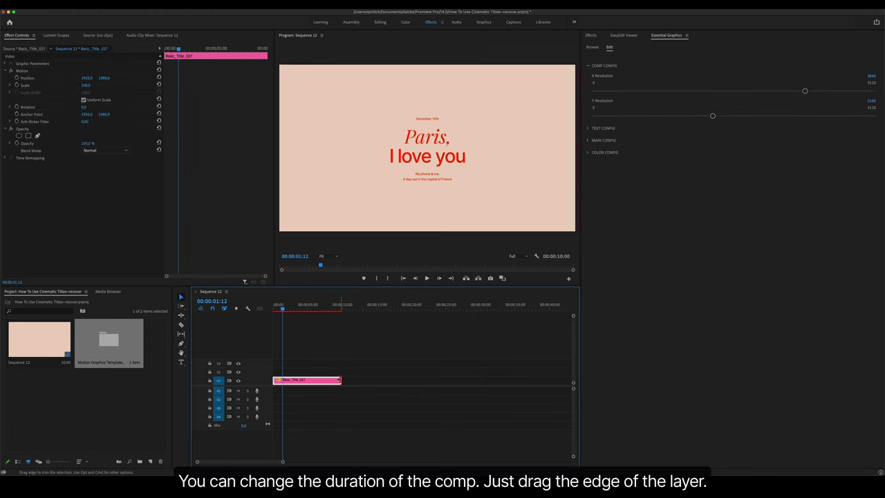
left_click_drag(338, 379, 464, 379)
left_click(467, 348)
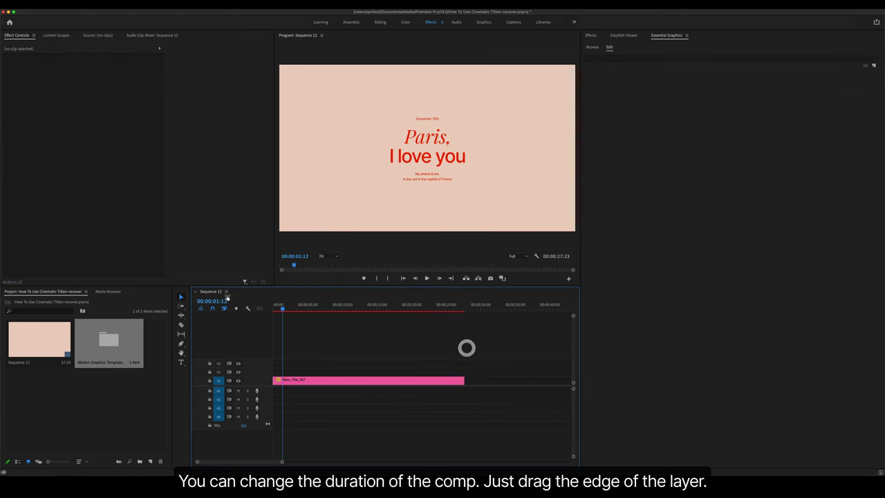
left_click_drag(282, 309, 316, 308)
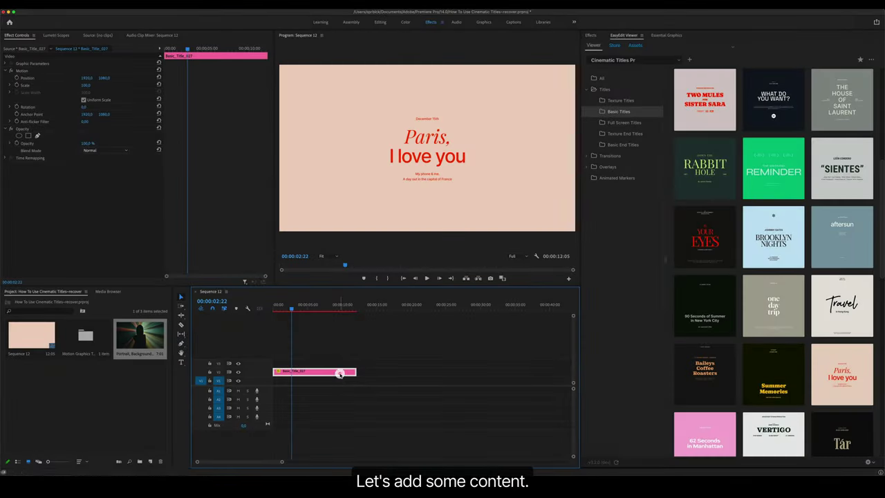
Step: Place the Portrait footage on V1 and retype the title text as 'the praying mantis'
left_click_drag(154, 341, 277, 380)
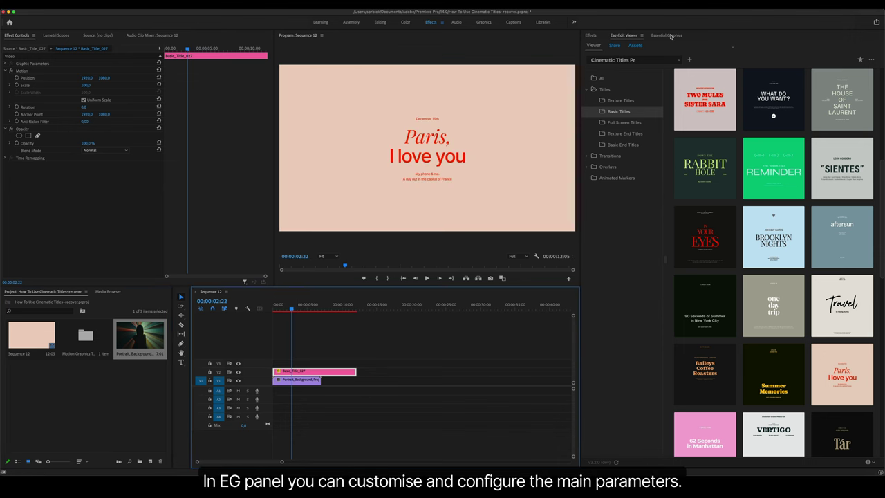
left_click(668, 35)
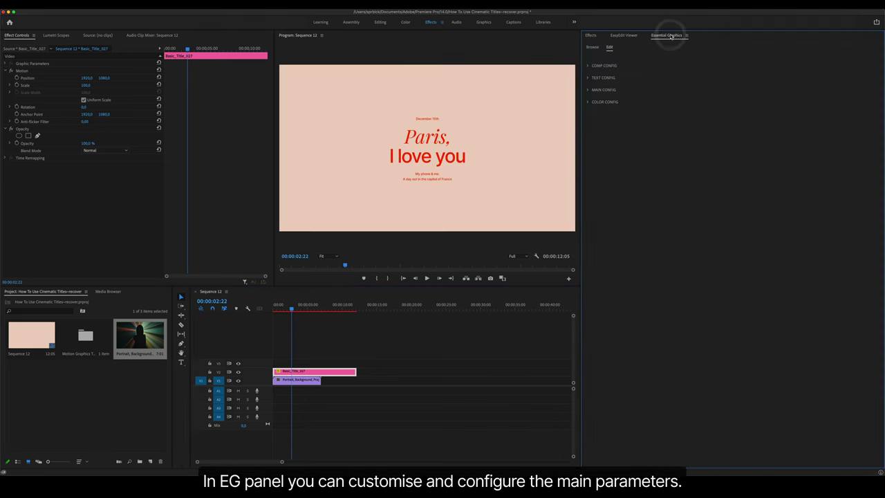
left_click(599, 76)
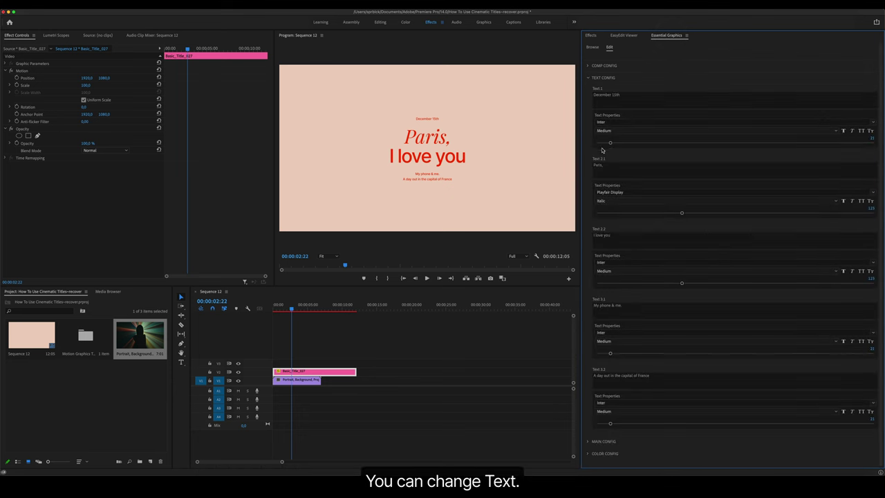
left_click(594, 167)
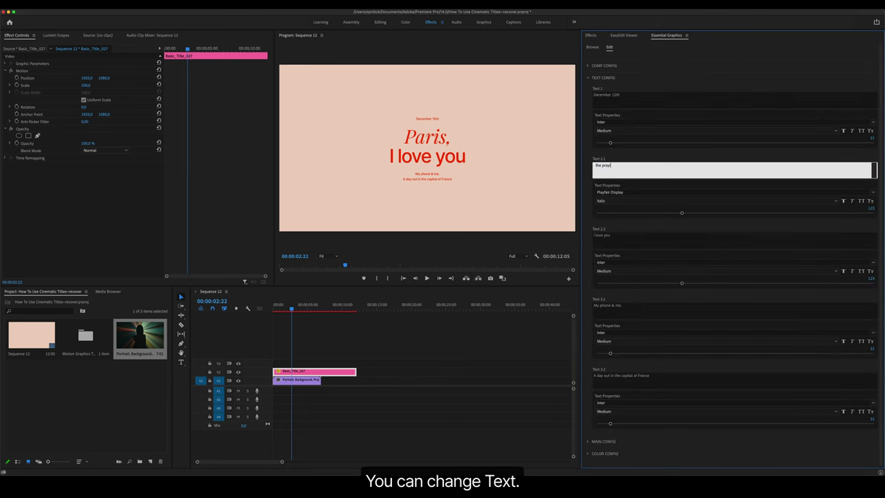
left_click(625, 234)
type("mantis")
left_click(588, 77)
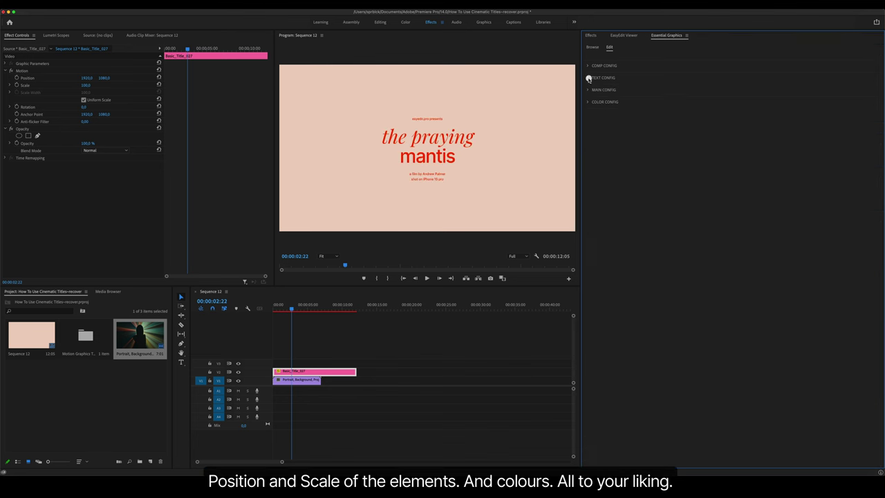
Step: Set BG opacity to 0, Text 2 Y position to 227, scale to 117, and trim the clip
left_click(587, 90)
left_click_drag(872, 115, 551, 125)
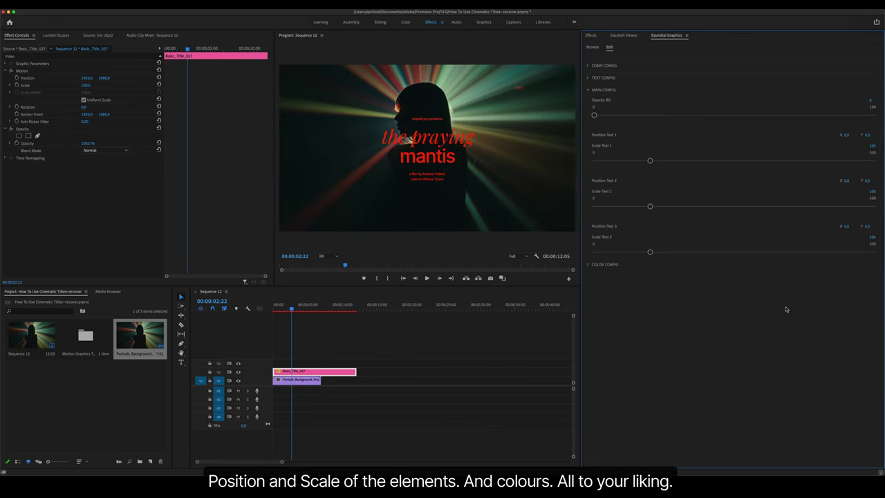
left_click_drag(866, 183, 861, 170)
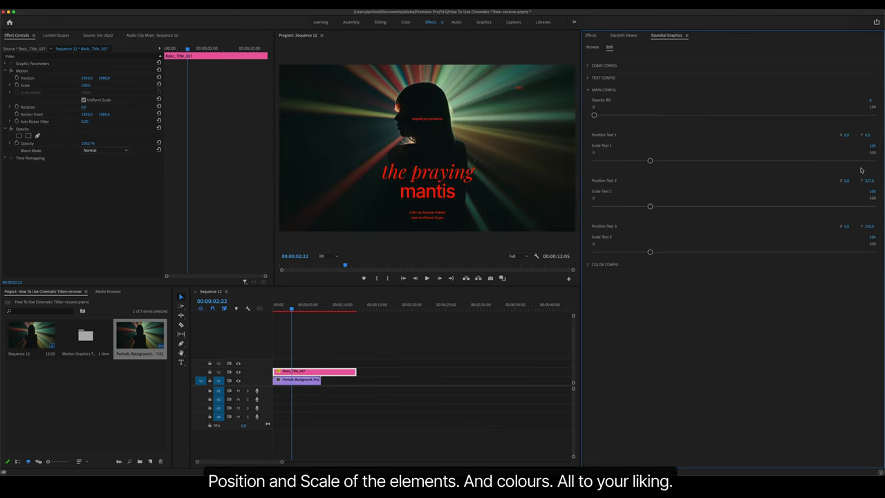
left_click_drag(355, 372, 320, 372)
left_click_drag(650, 206, 659, 206)
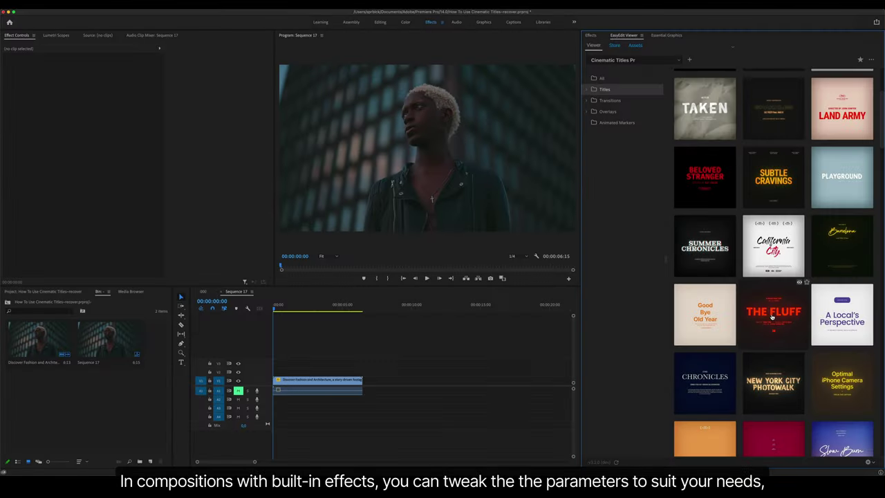
Step: Import THE FLUFF title template into the sequence and select its clip
left_click(773, 316)
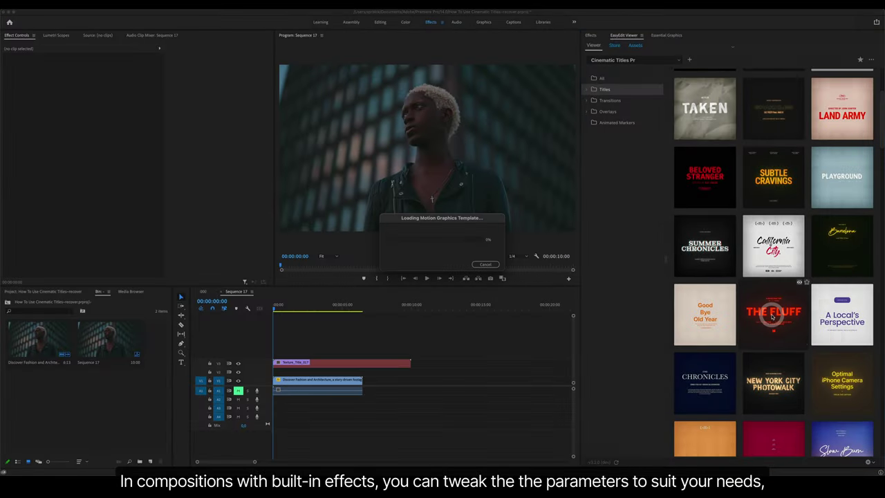
left_click(315, 311)
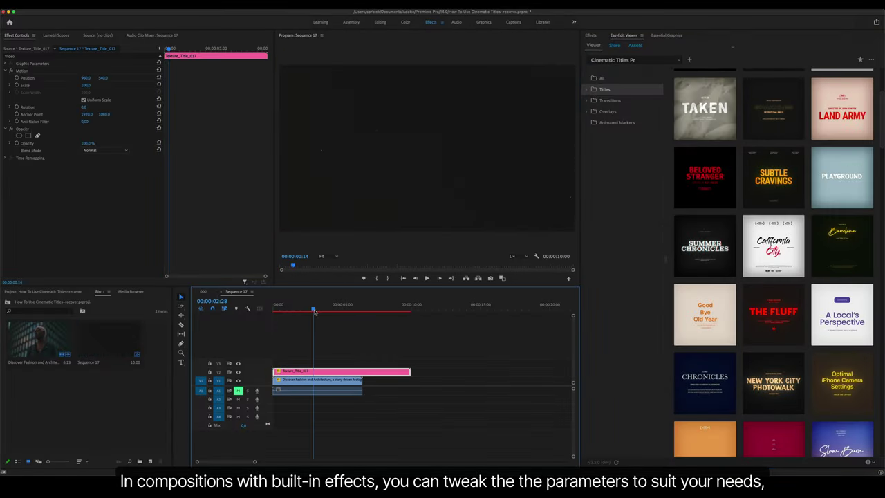
left_click(356, 337)
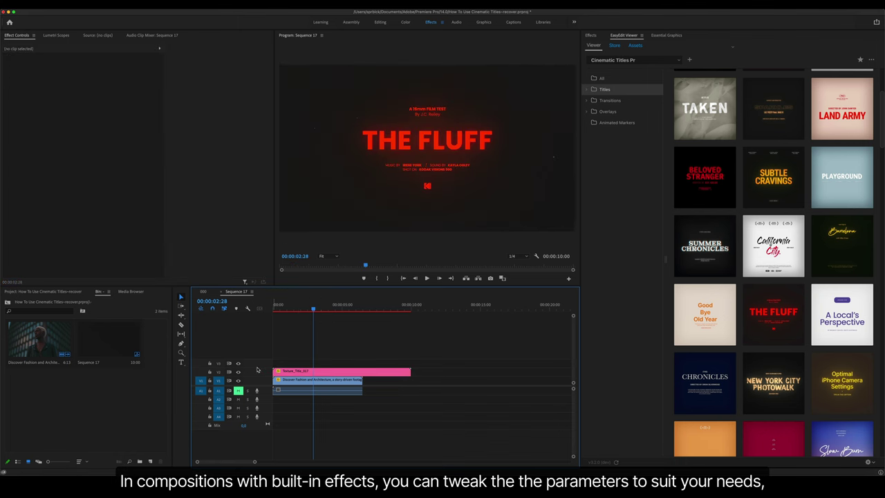
left_click(357, 372)
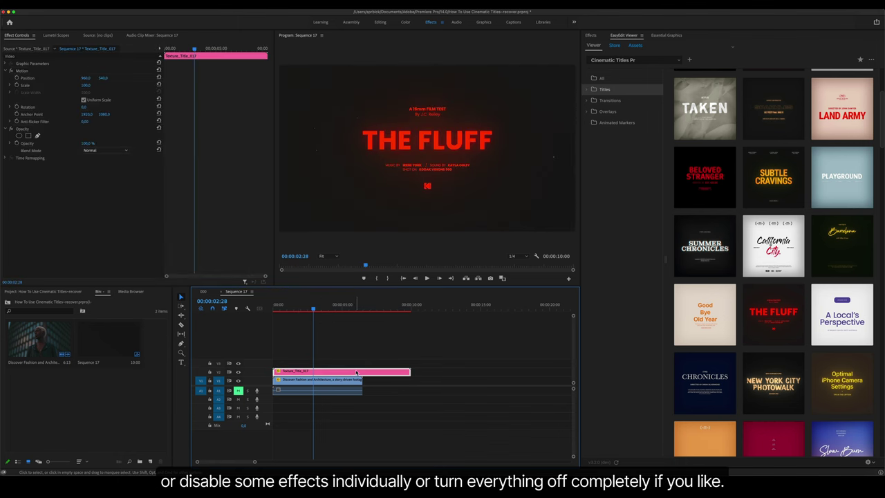
Step: Try Screen blend mode, revert to Normal, and expand the title's MAIN CONFIG settings
left_click(111, 150)
left_click(95, 221)
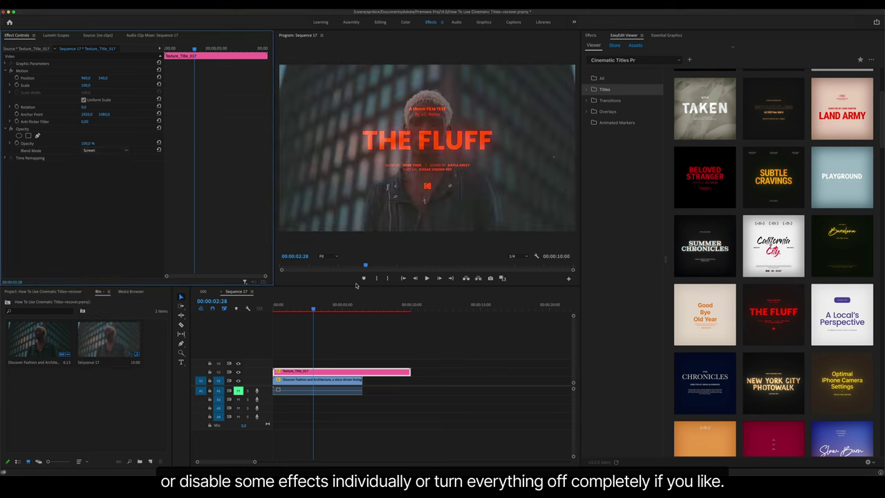
left_click(115, 150)
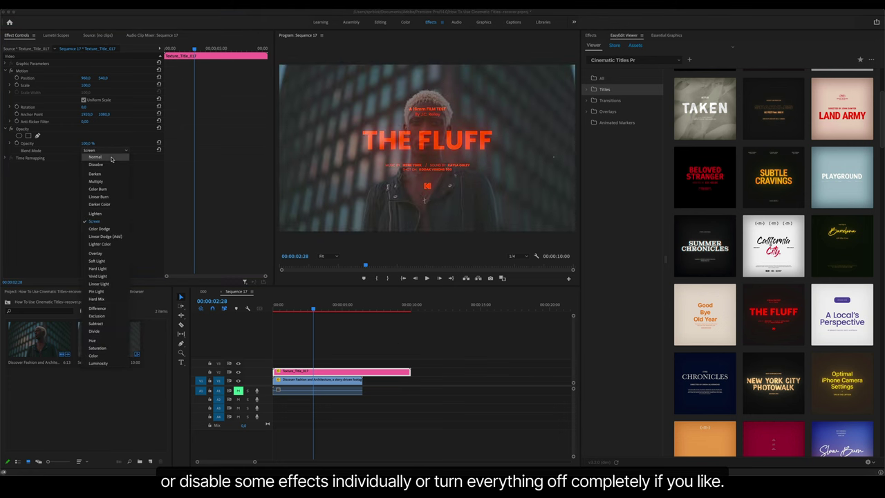
left_click(111, 159)
left_click(468, 373)
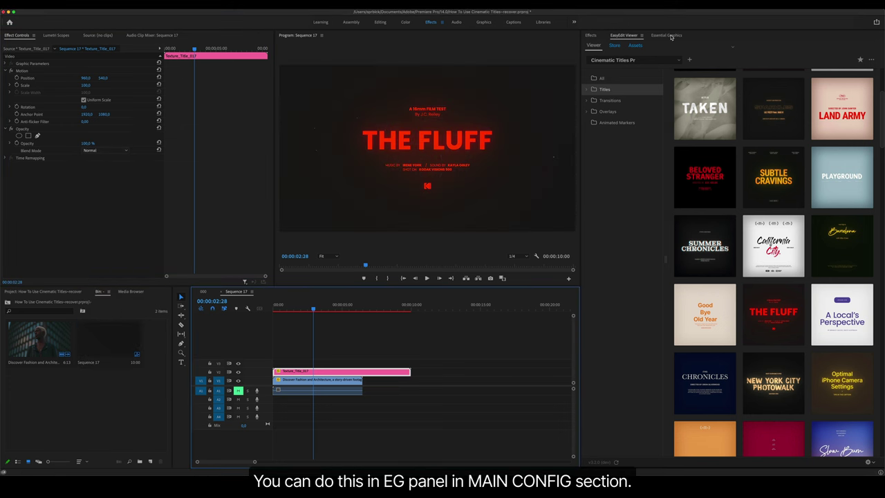
left_click(667, 36)
left_click(587, 89)
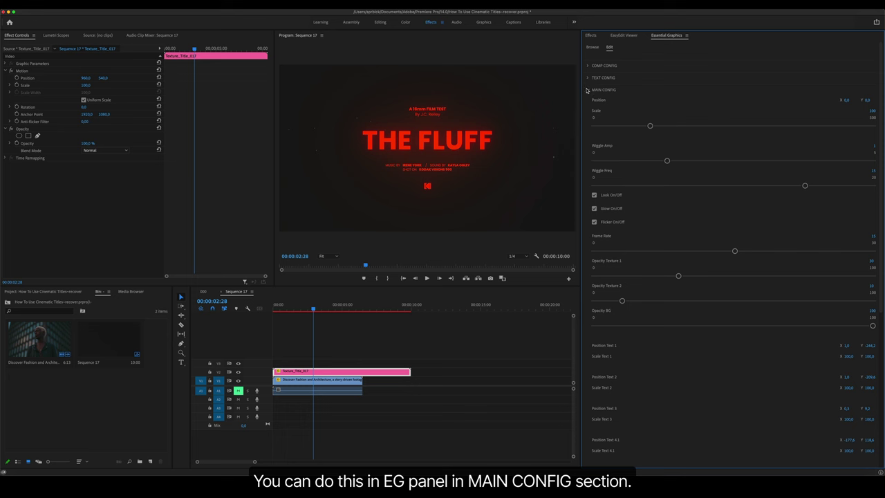